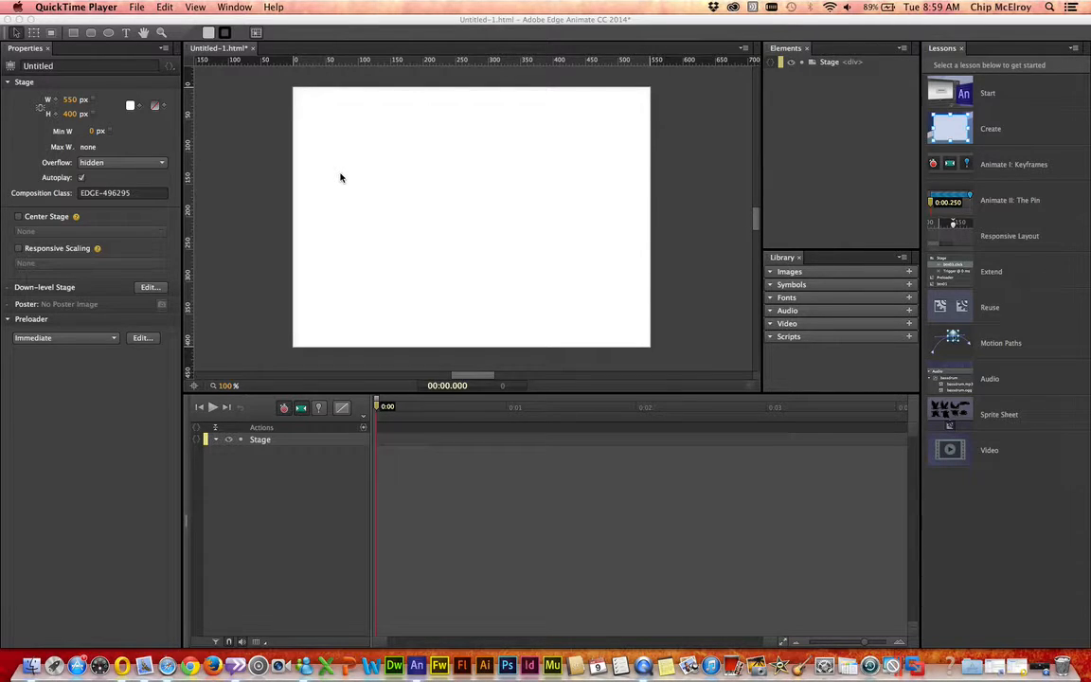
Step: Import the image paper-airplane-icon.png from the Desktop onto the stage
{"action": "left_click", "coordinate": [136, 7]}
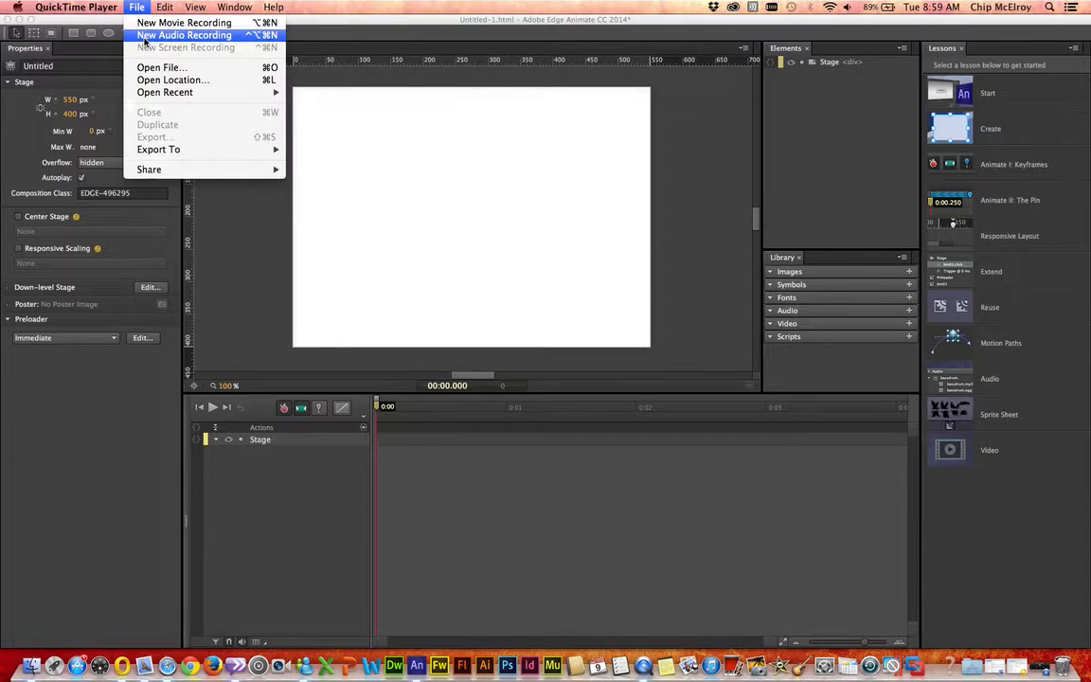
{"action": "left_click", "coordinate": [161, 85]}
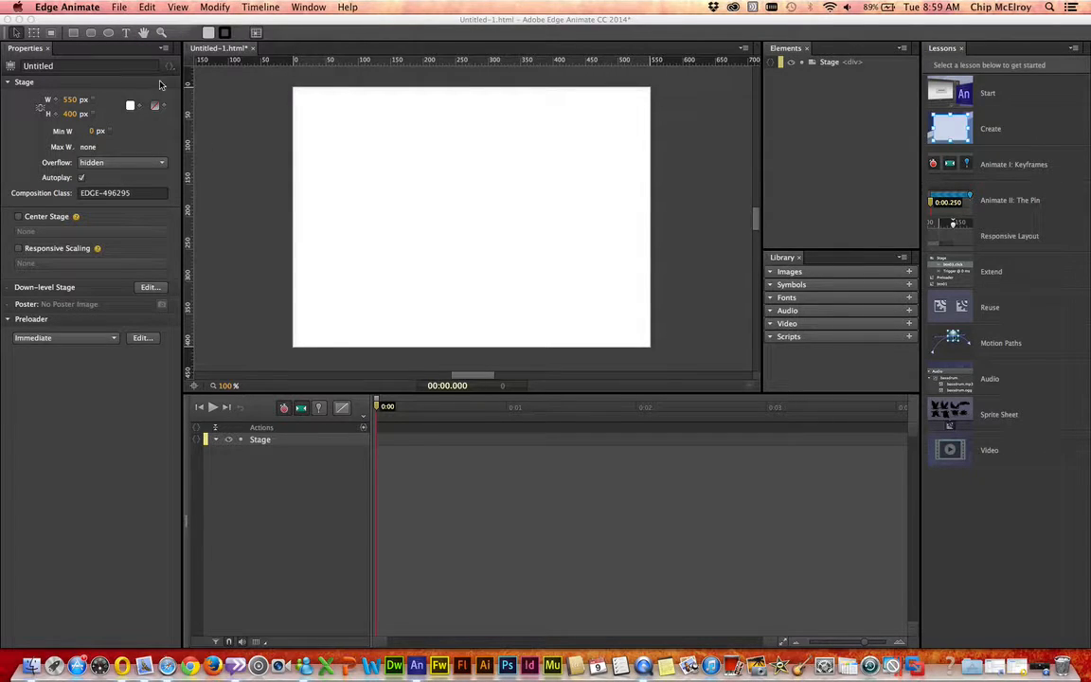
{"action": "left_click", "coordinate": [120, 8]}
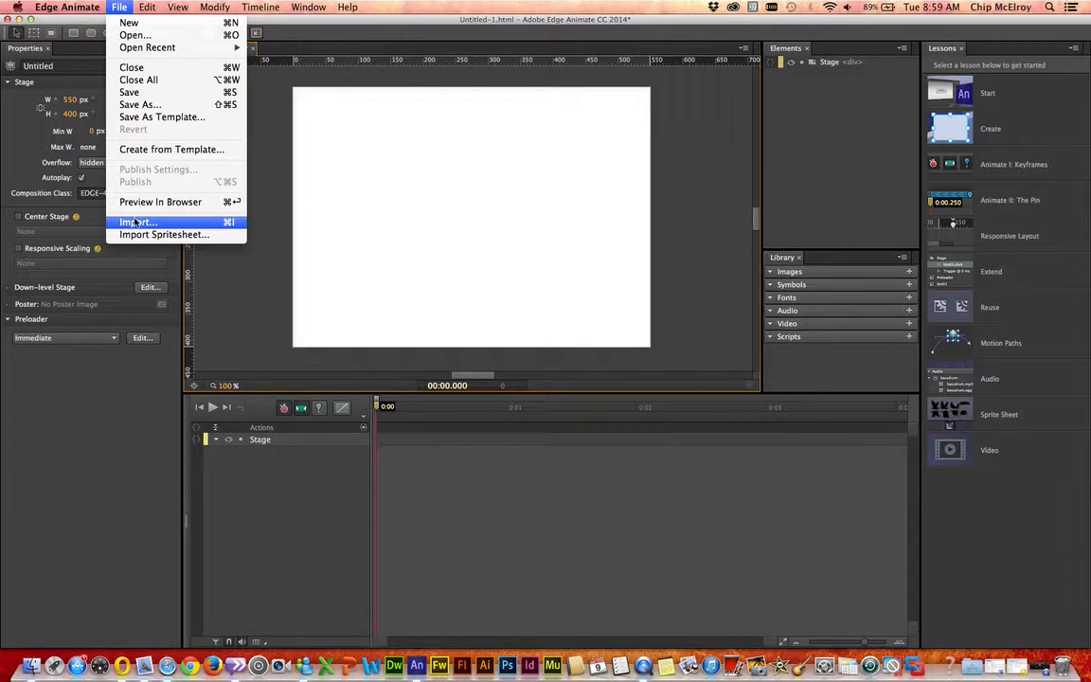
{"action": "left_click", "coordinate": [136, 224]}
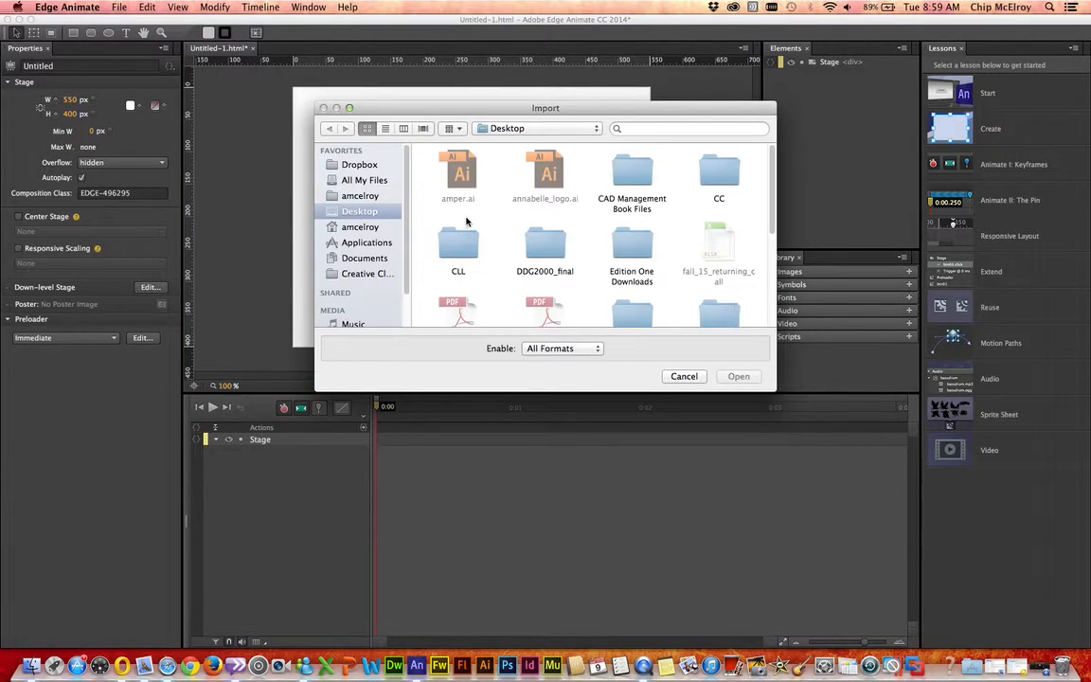
{"action": "scroll", "coordinate": [507, 222], "scroll_direction": "down", "scroll_amount": 3}
{"action": "scroll", "coordinate": [507, 227], "scroll_direction": "down", "scroll_amount": 2}
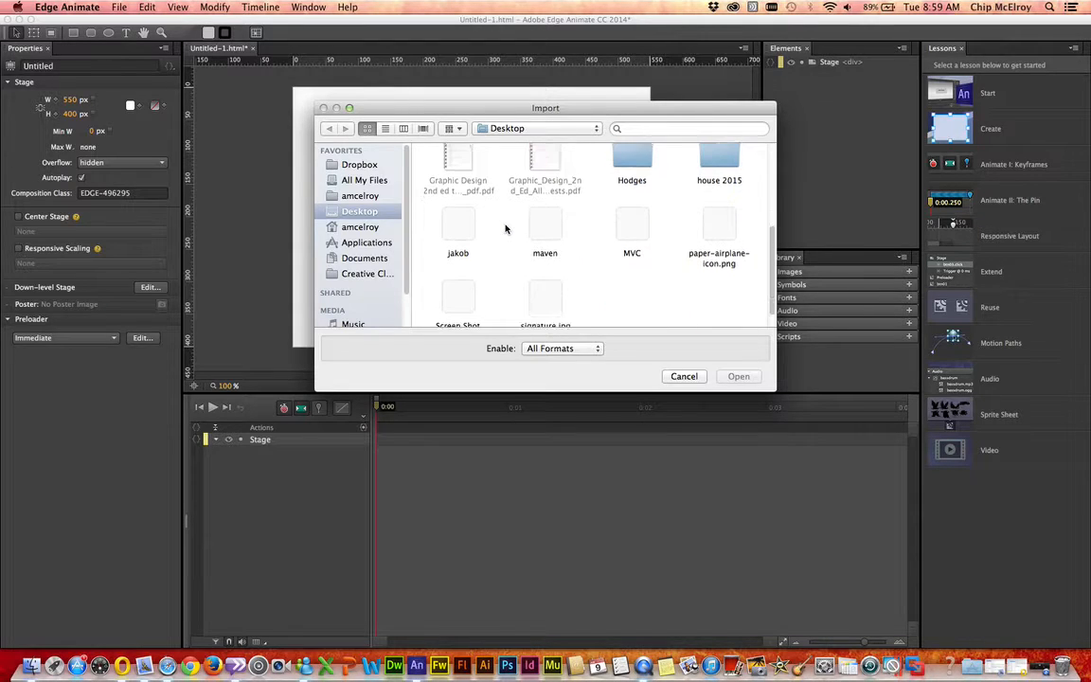
{"action": "left_click", "coordinate": [718, 204]}
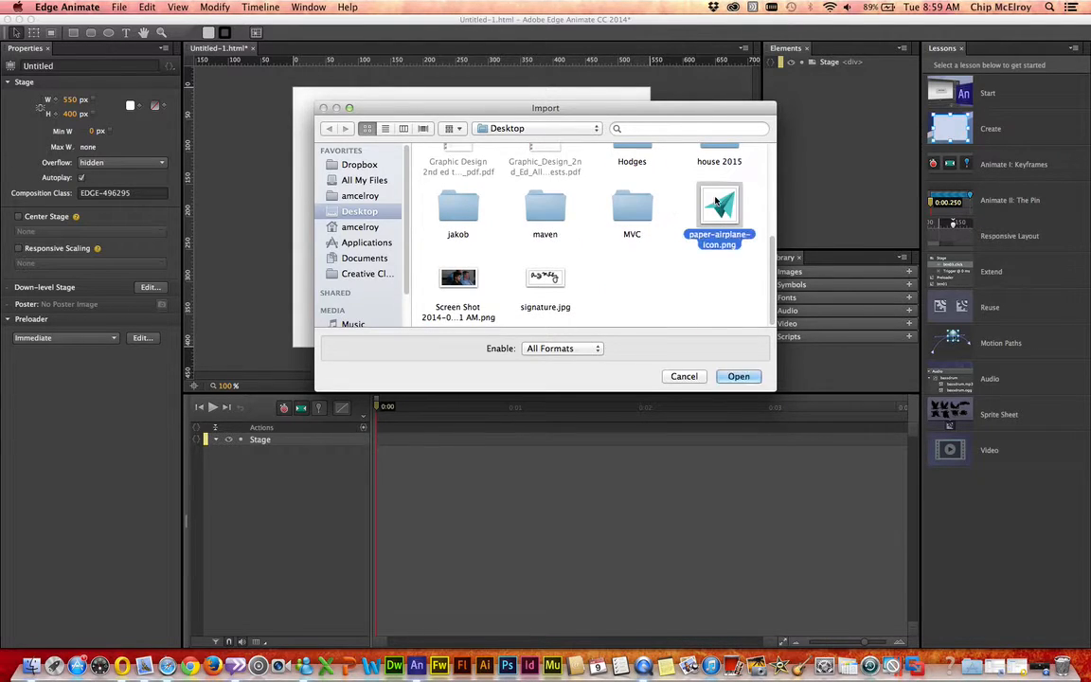
{"action": "left_click", "coordinate": [737, 377]}
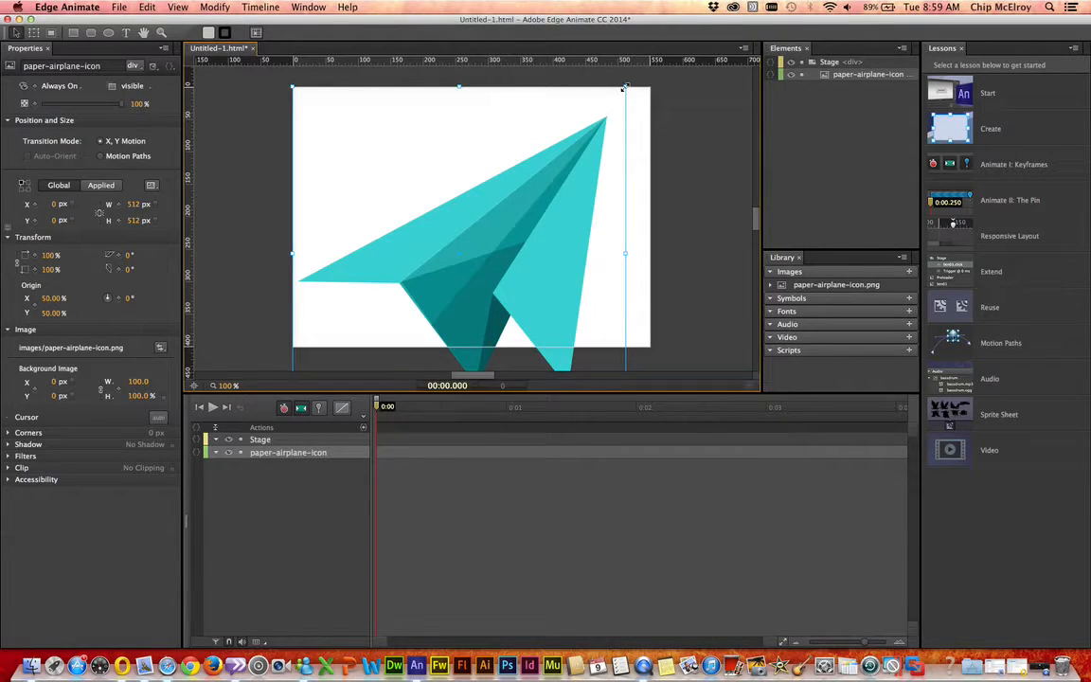
Step: Scale the paper airplane to about 109 × 109 px and place it near the stage's lower-left corner, at about X 14, Y 270
{"action": "left_click_drag", "start_coordinate": [542, 151], "coordinate": [353, 278]}
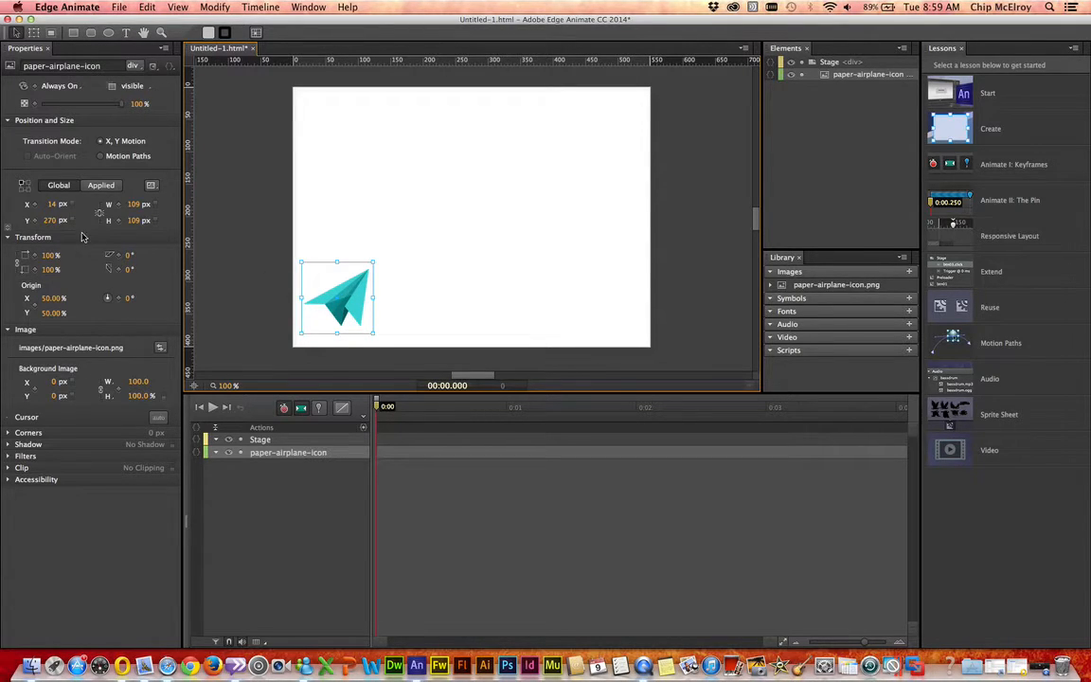
{"action": "left_click", "coordinate": [307, 7]}
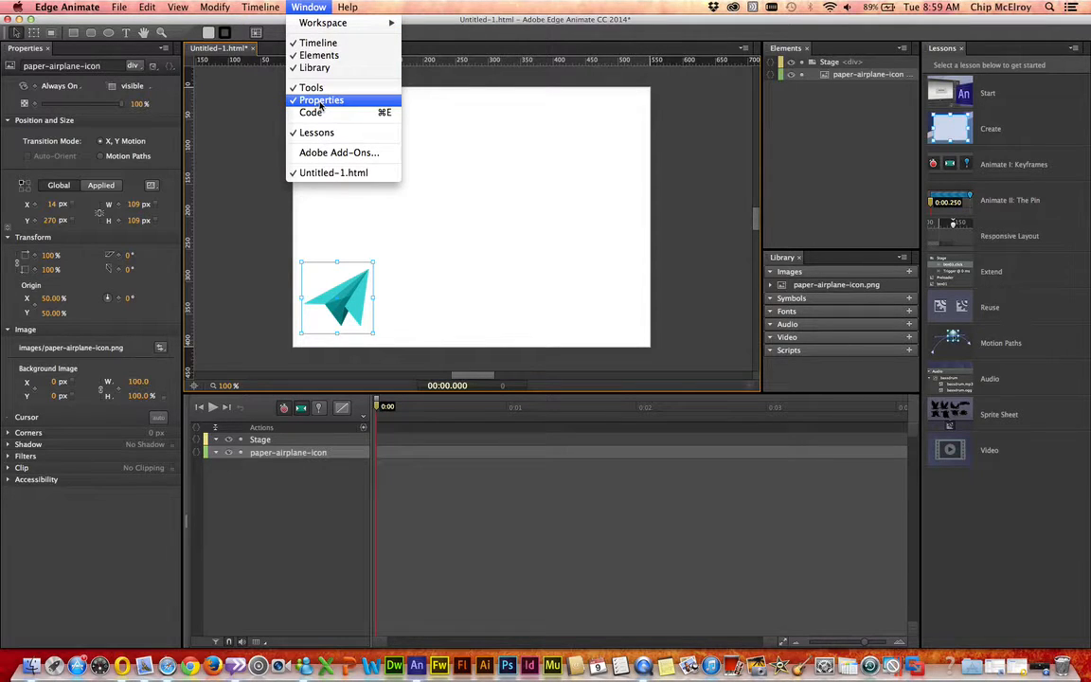
{"action": "left_click", "coordinate": [88, 162]}
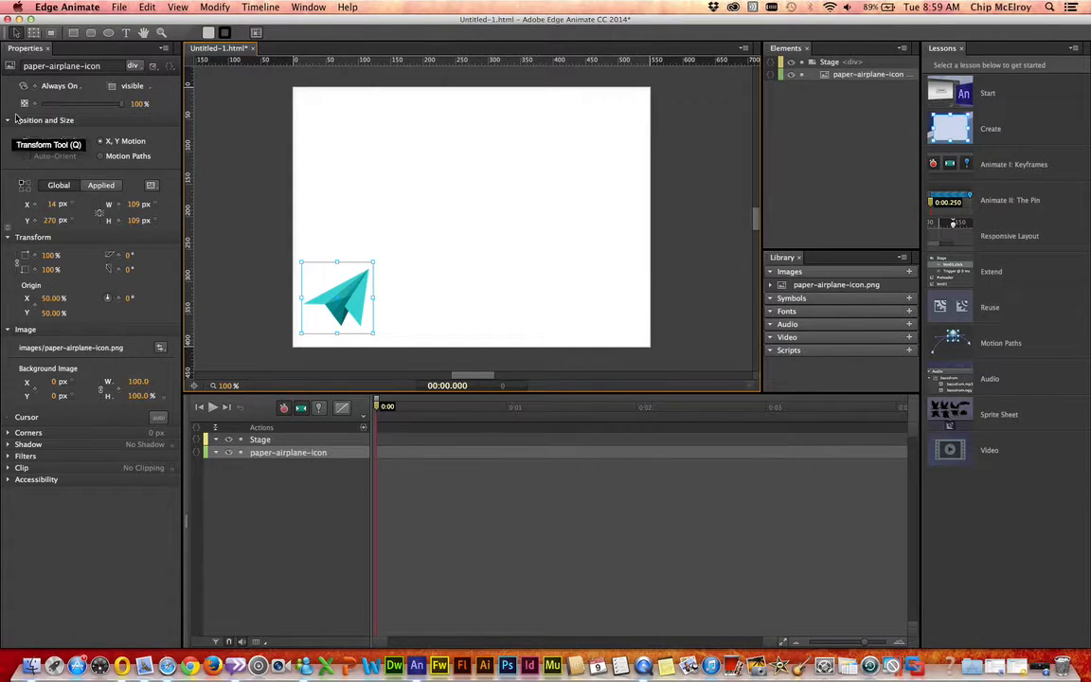
Step: Animate the airplane with Motion Paths from 0 to 4 seconds, ending near the stage's upper-right corner at about X 419, Y 13
{"action": "left_click", "coordinate": [101, 157]}
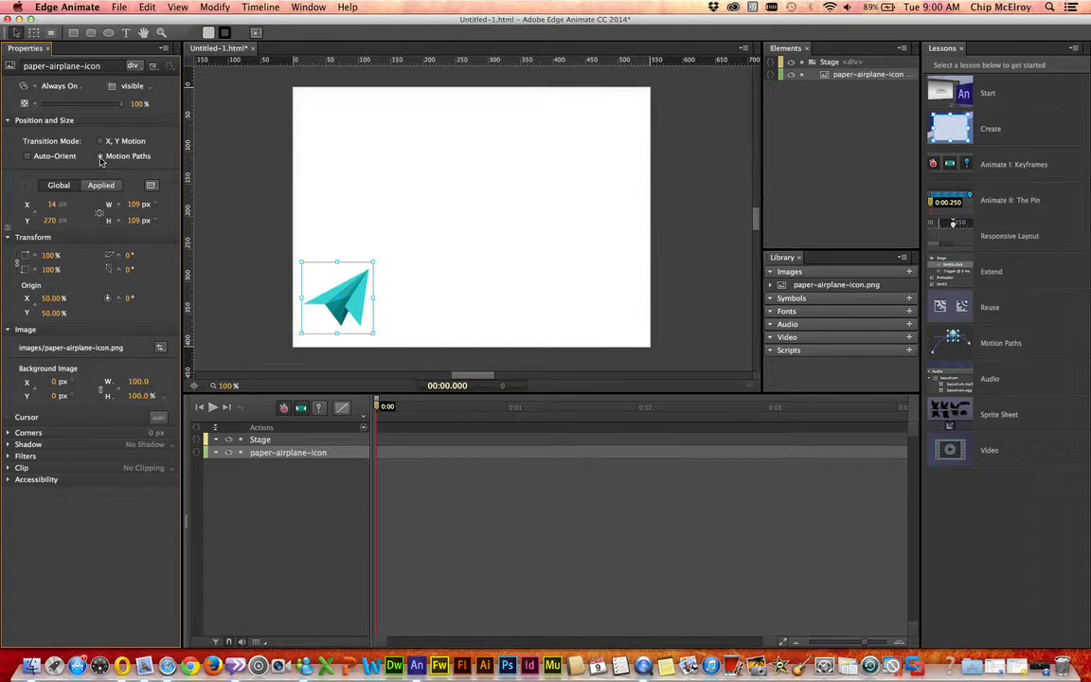
{"action": "double_click", "coordinate": [378, 411]}
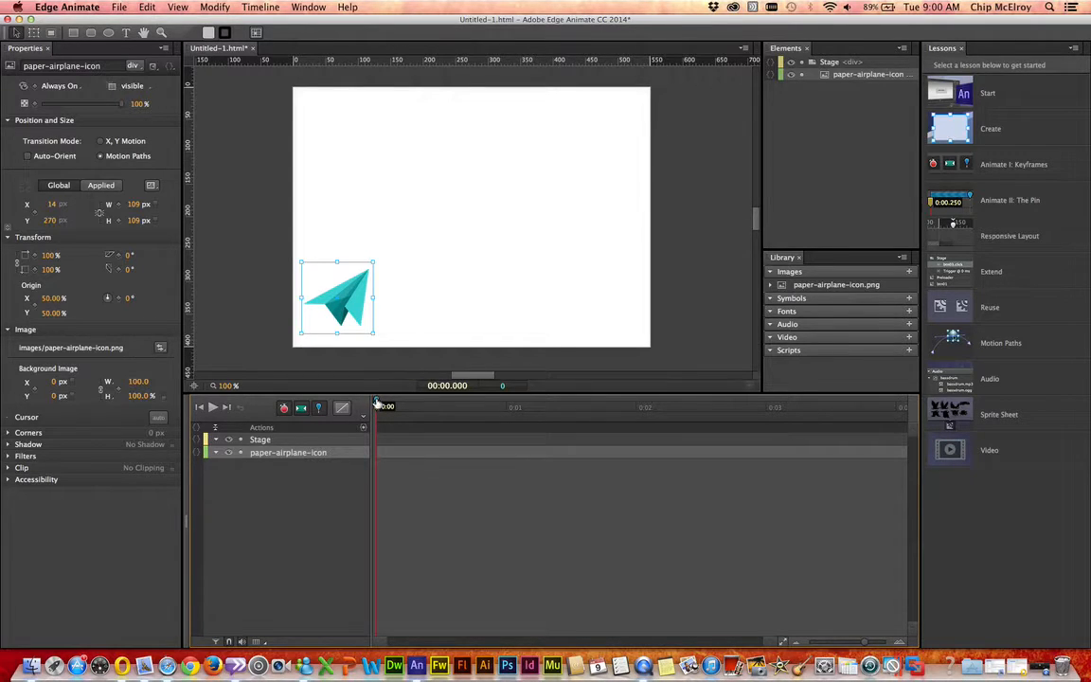
{"action": "left_click_drag", "start_coordinate": [377, 405], "coordinate": [898, 397]}
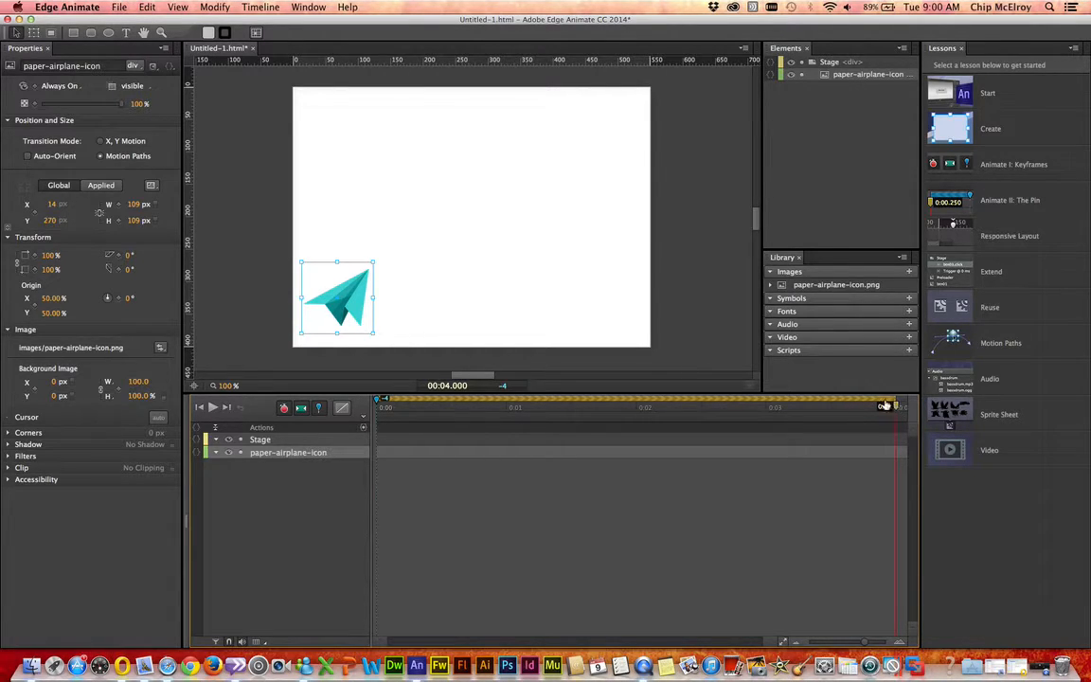
{"action": "left_click_drag", "start_coordinate": [352, 299], "coordinate": [633, 116]}
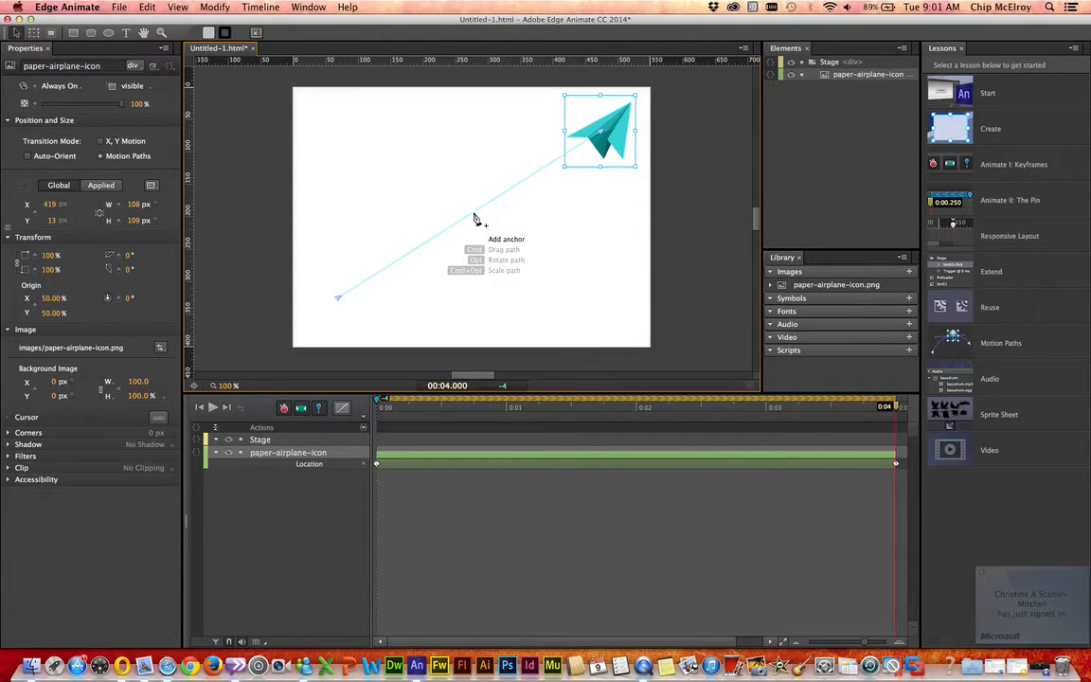
Step: Bend the airplane's straight motion path into a winding curve with three added anchor points, and play the animation
{"action": "left_click_drag", "start_coordinate": [479, 217], "coordinate": [425, 166]}
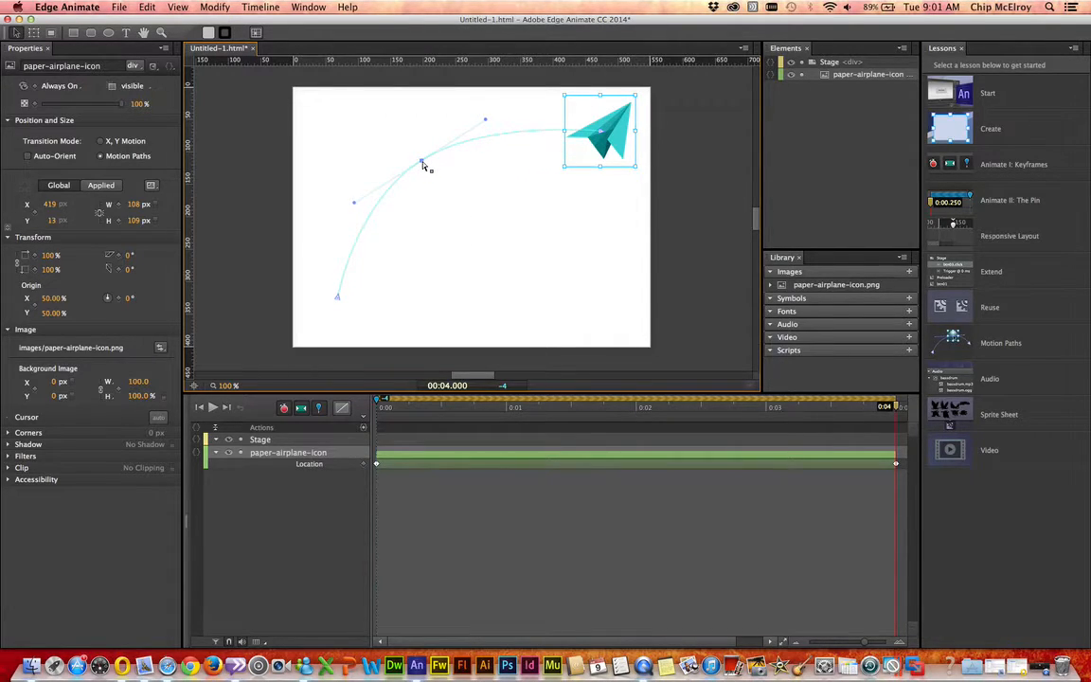
{"action": "left_click", "coordinate": [362, 233]}
{"action": "left_click_drag", "start_coordinate": [361, 233], "coordinate": [411, 257]}
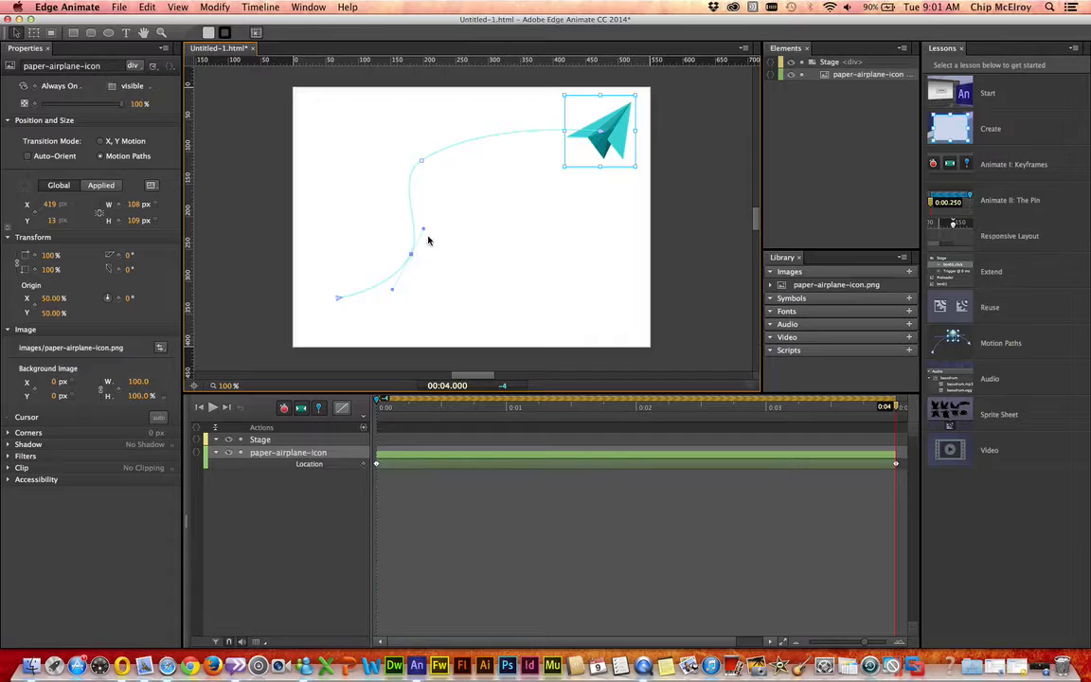
{"action": "left_click", "coordinate": [502, 136]}
{"action": "left_click_drag", "start_coordinate": [502, 135], "coordinate": [535, 198]}
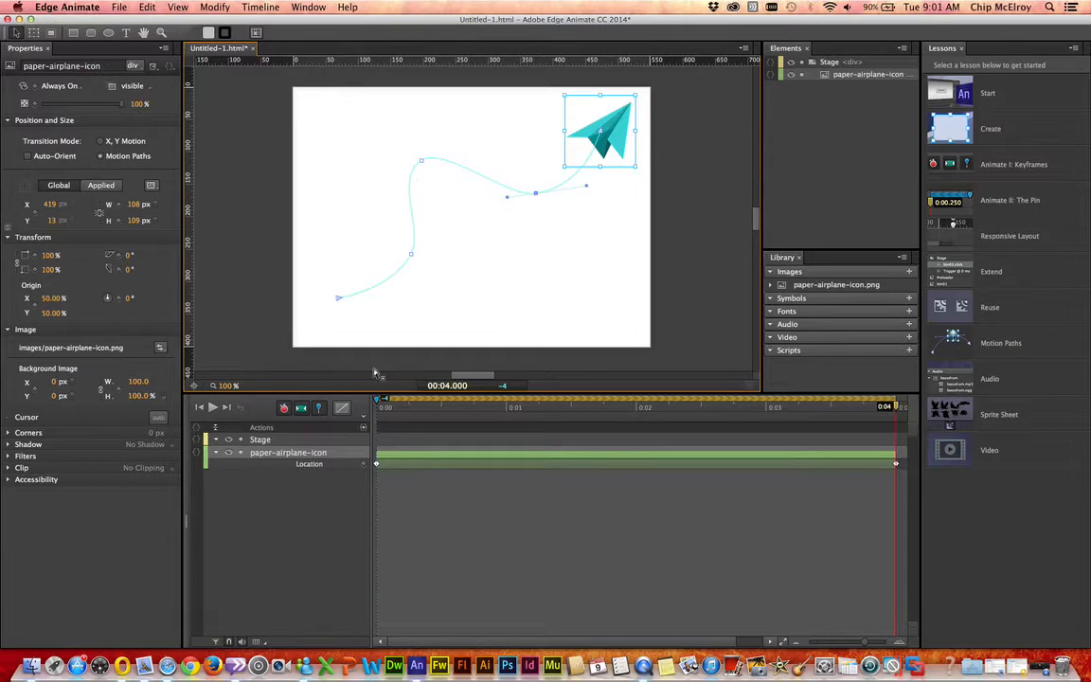
{"action": "left_click", "coordinate": [213, 408]}
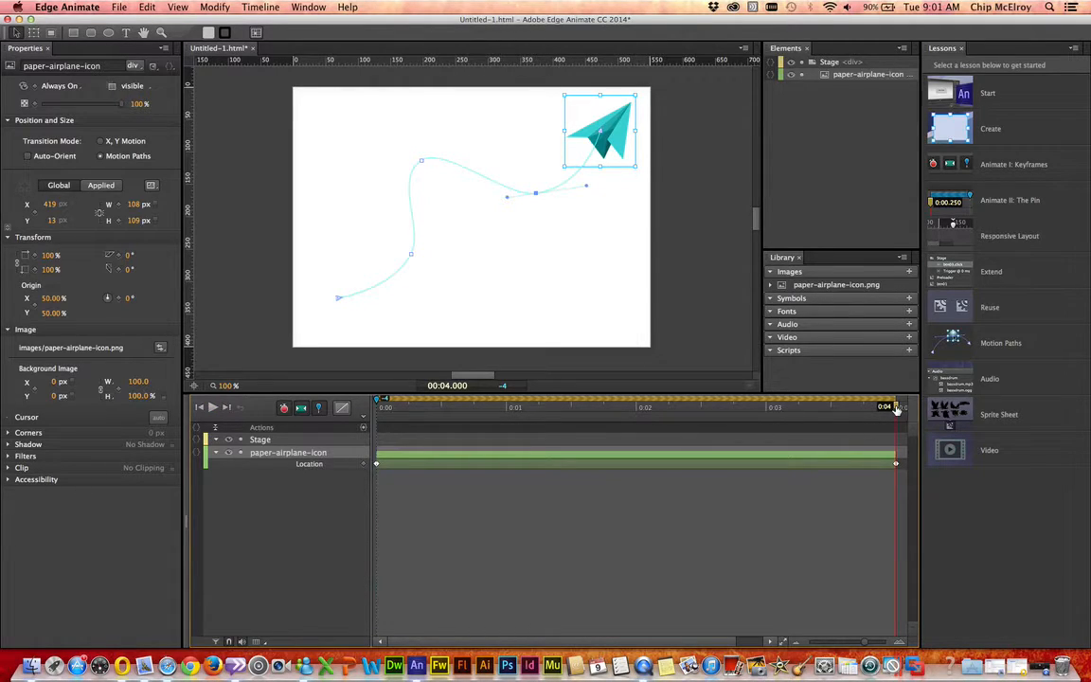
Step: Add location keyframes where the airplane reaches the path's anchor points, at 3 s, 1.870 s and 0.906 s
{"action": "left_click_drag", "start_coordinate": [897, 409], "coordinate": [760, 410]}
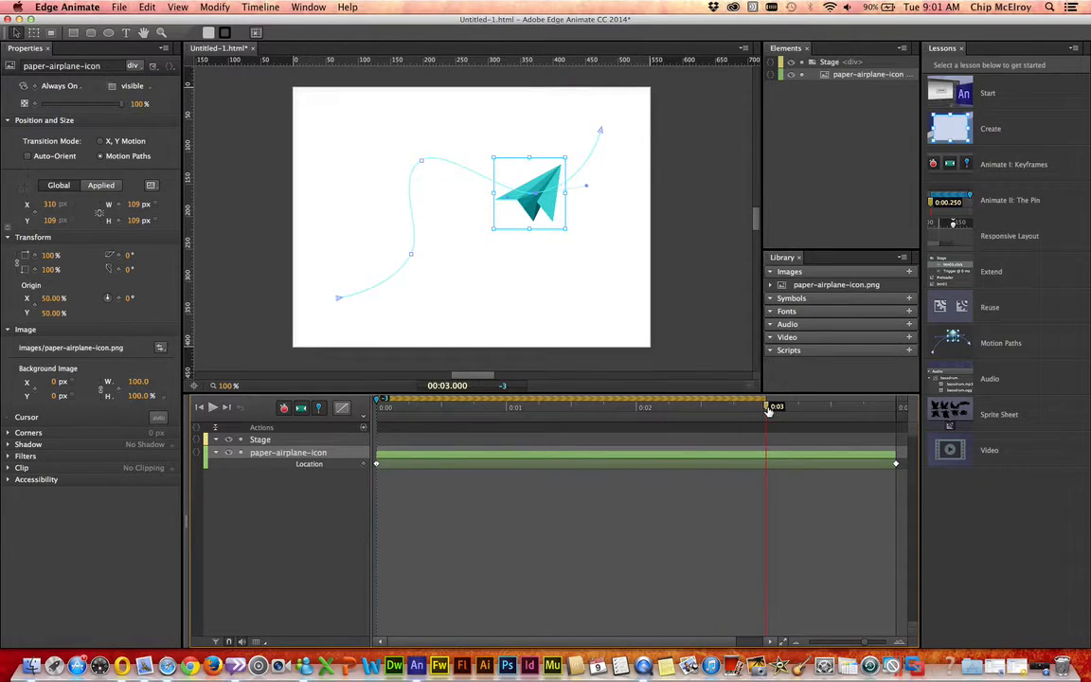
{"action": "left_click", "coordinate": [363, 467]}
{"action": "left_click_drag", "start_coordinate": [767, 406], "coordinate": [620, 401]}
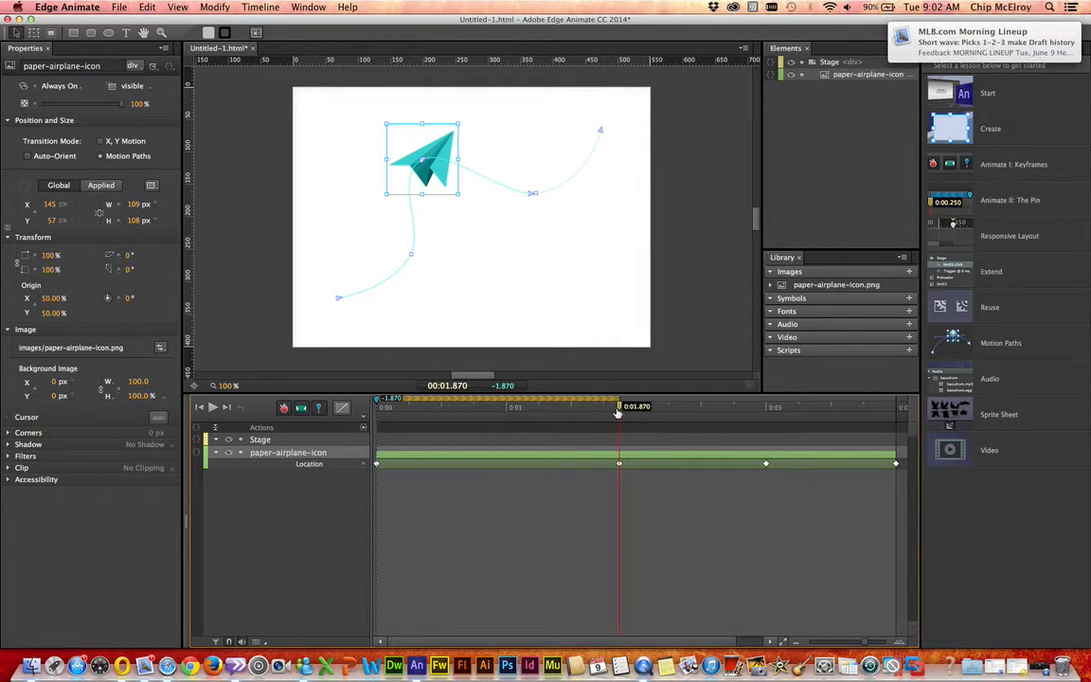
{"action": "left_click_drag", "start_coordinate": [620, 409], "coordinate": [494, 413]}
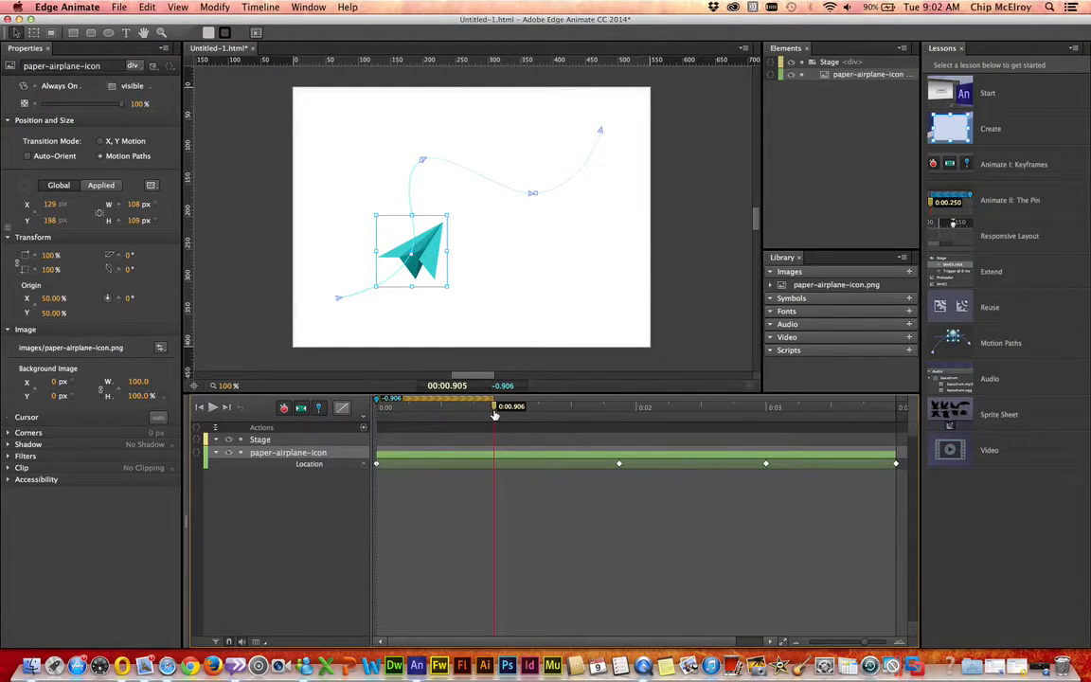
{"action": "left_click", "coordinate": [363, 464]}
Step: Rotate the airplane to about -28° at the 0.906 s keyframe with the Transform tool
{"action": "left_click", "coordinate": [148, 8]}
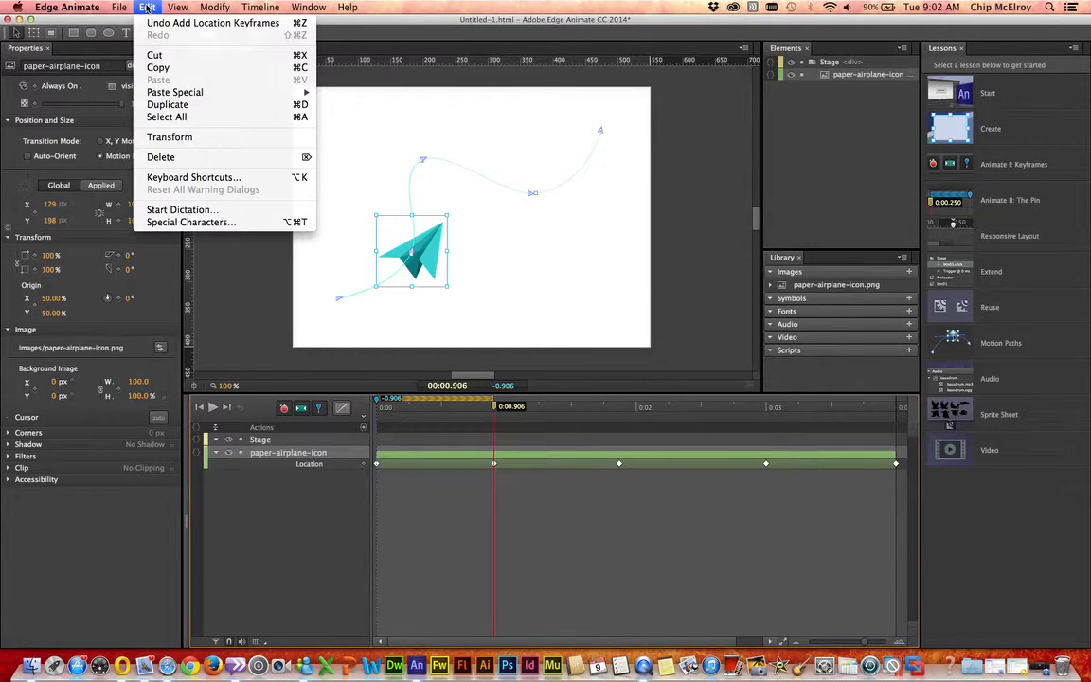
{"action": "left_click", "coordinate": [170, 139]}
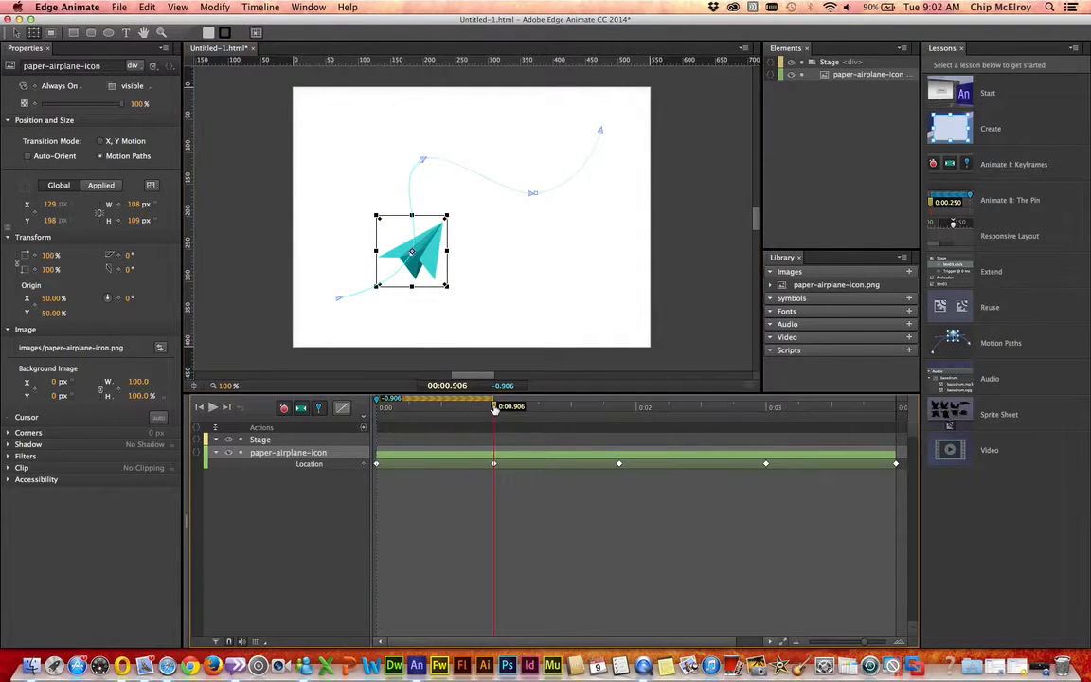
{"action": "left_click_drag", "start_coordinate": [495, 409], "coordinate": [492, 434]}
{"action": "left_click_drag", "start_coordinate": [453, 299], "coordinate": [475, 275]}
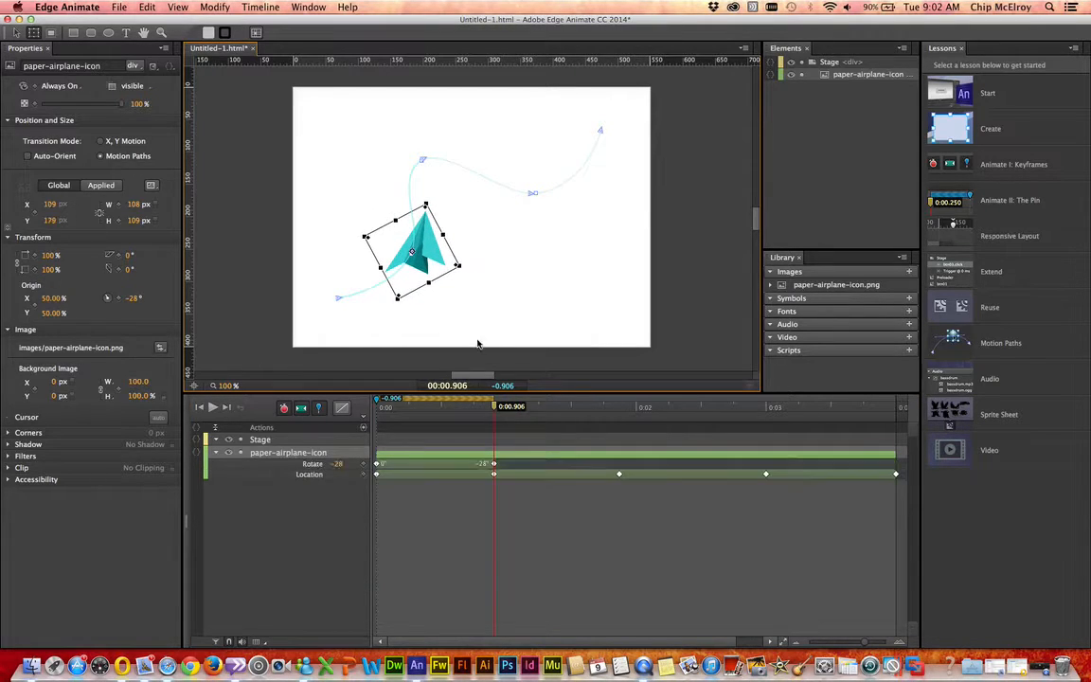
Step: Rotate the airplane to about 41° at the 1.870 s keyframe and about 7° at the 3 s keyframe
{"action": "left_click_drag", "start_coordinate": [494, 410], "coordinate": [620, 409]}
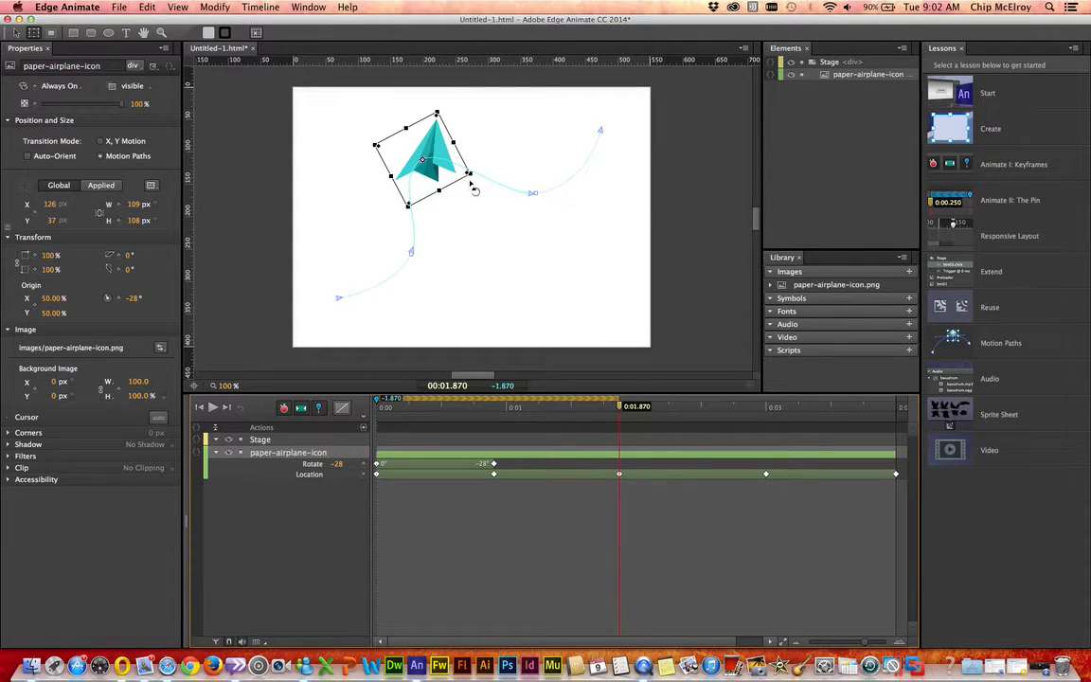
{"action": "left_click_drag", "start_coordinate": [472, 180], "coordinate": [428, 190]}
{"action": "left_click_drag", "start_coordinate": [622, 413], "coordinate": [767, 423]}
{"action": "left_click_drag", "start_coordinate": [536, 257], "coordinate": [566, 248]}
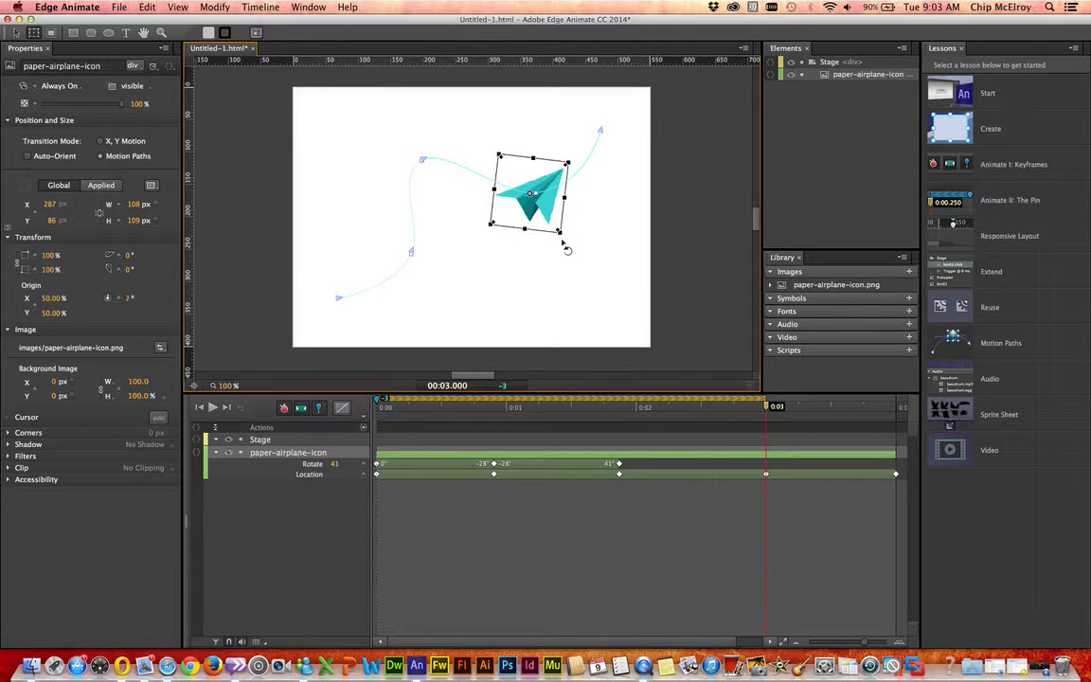
Step: Rotate the airplane to about -8° at the 4 s keyframe and play the animation
{"action": "left_click_drag", "start_coordinate": [767, 407], "coordinate": [898, 402]}
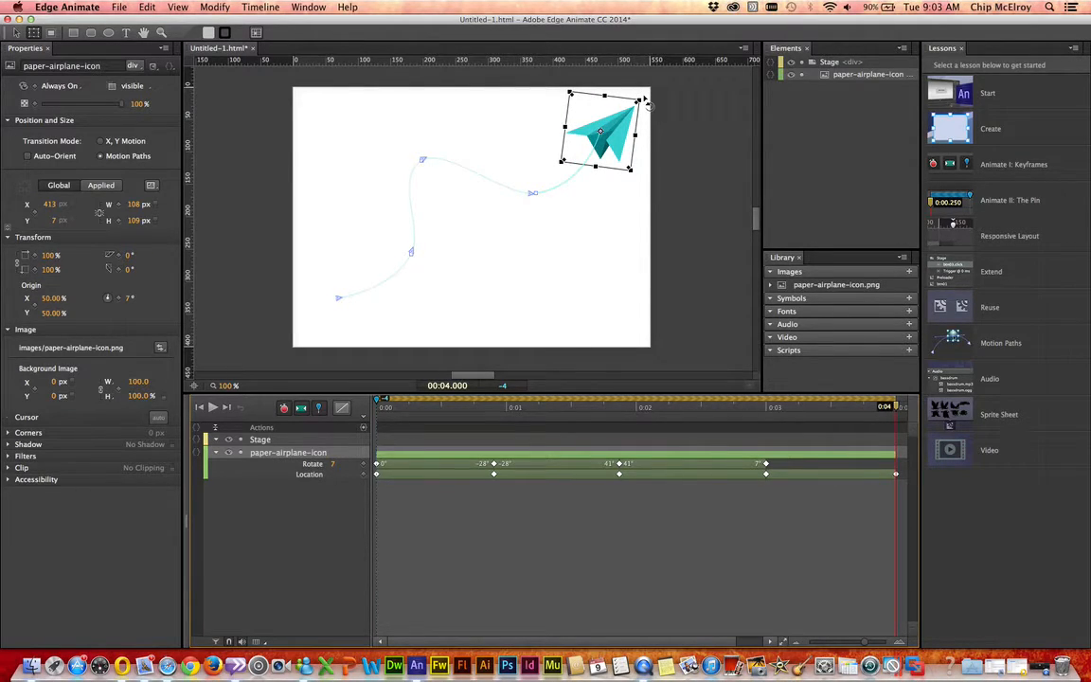
{"action": "left_click_drag", "start_coordinate": [647, 103], "coordinate": [643, 84]}
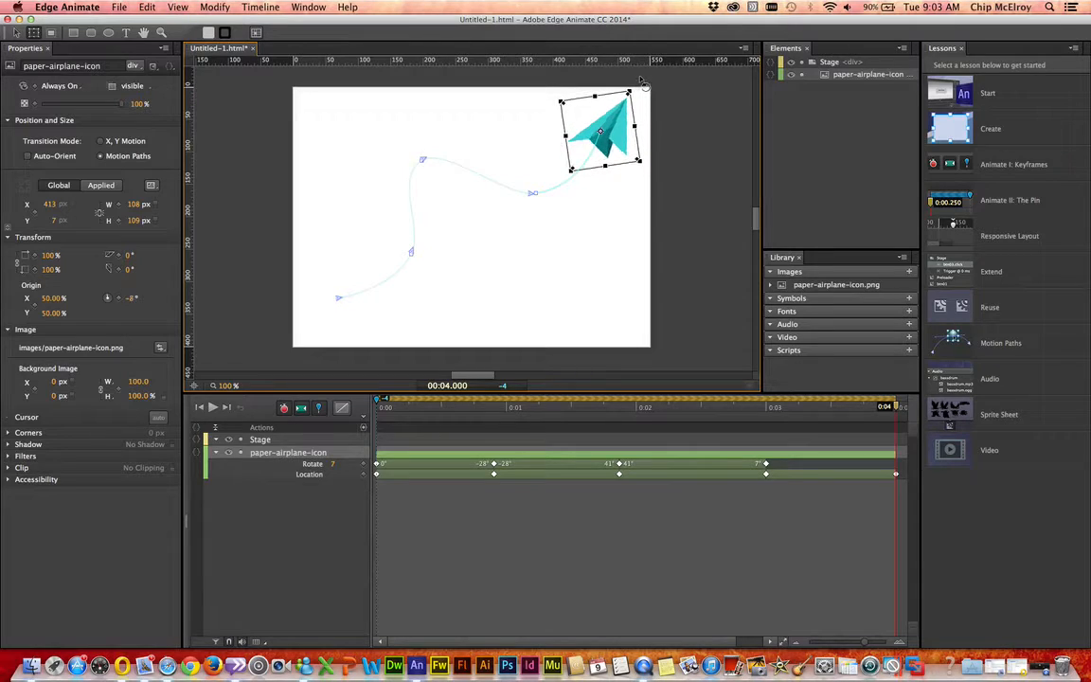
{"action": "left_click", "coordinate": [212, 409]}
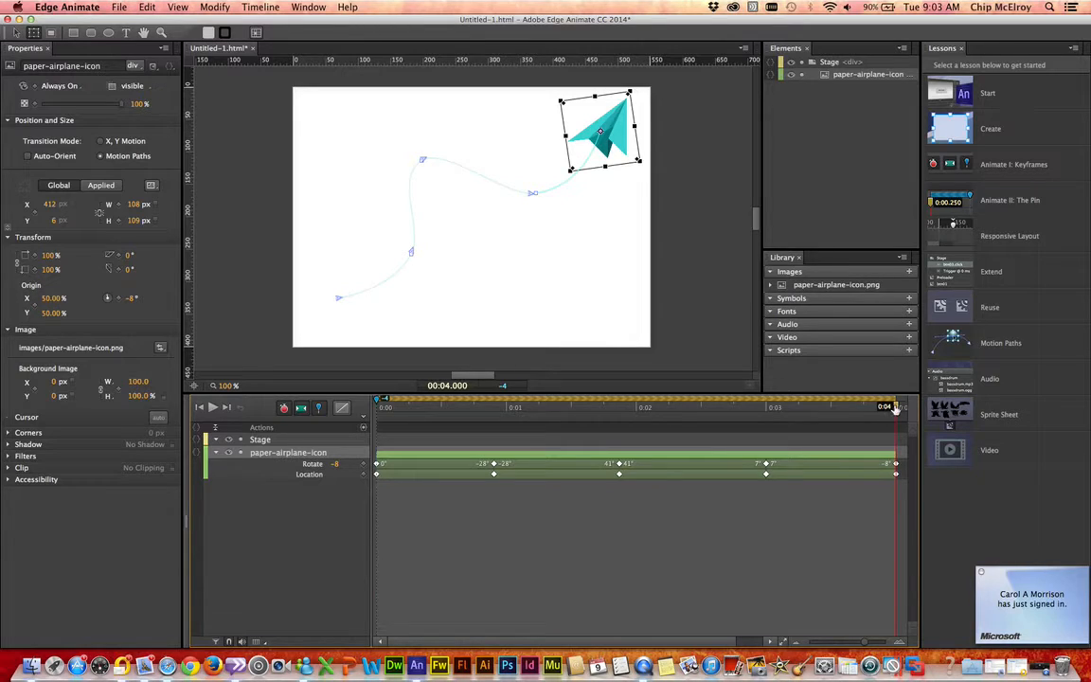
Step: Add a Blur Filter keyframe to the paper-airplane-icon layer at 0 seconds
{"action": "left_click_drag", "start_coordinate": [896, 407], "coordinate": [339, 457]}
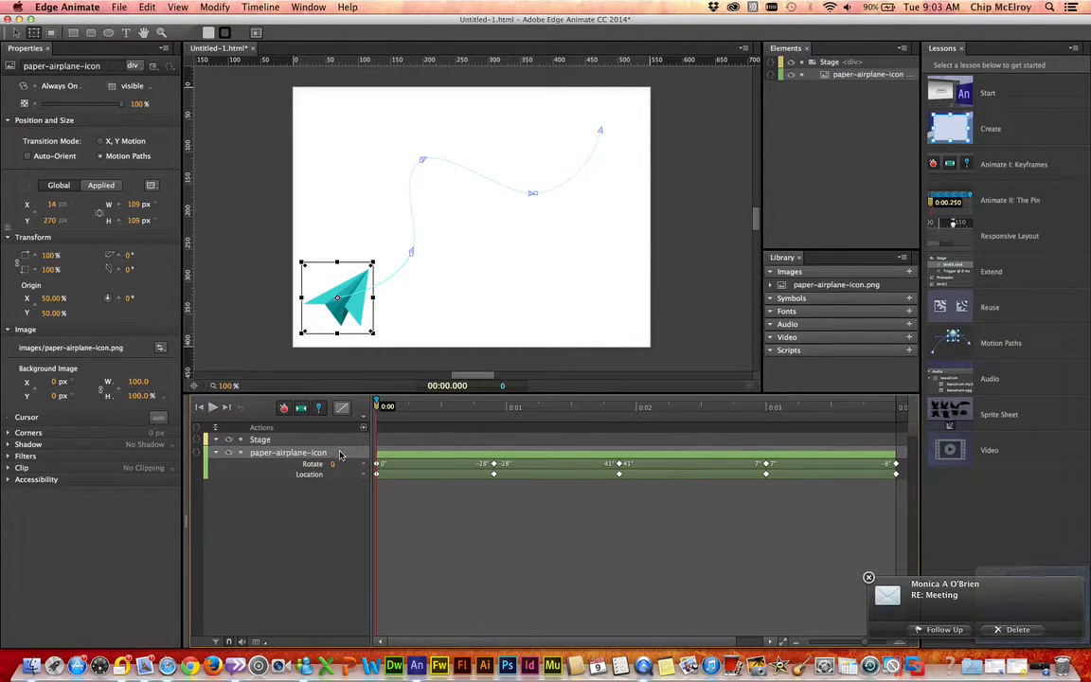
{"action": "right_click", "coordinate": [339, 456]}
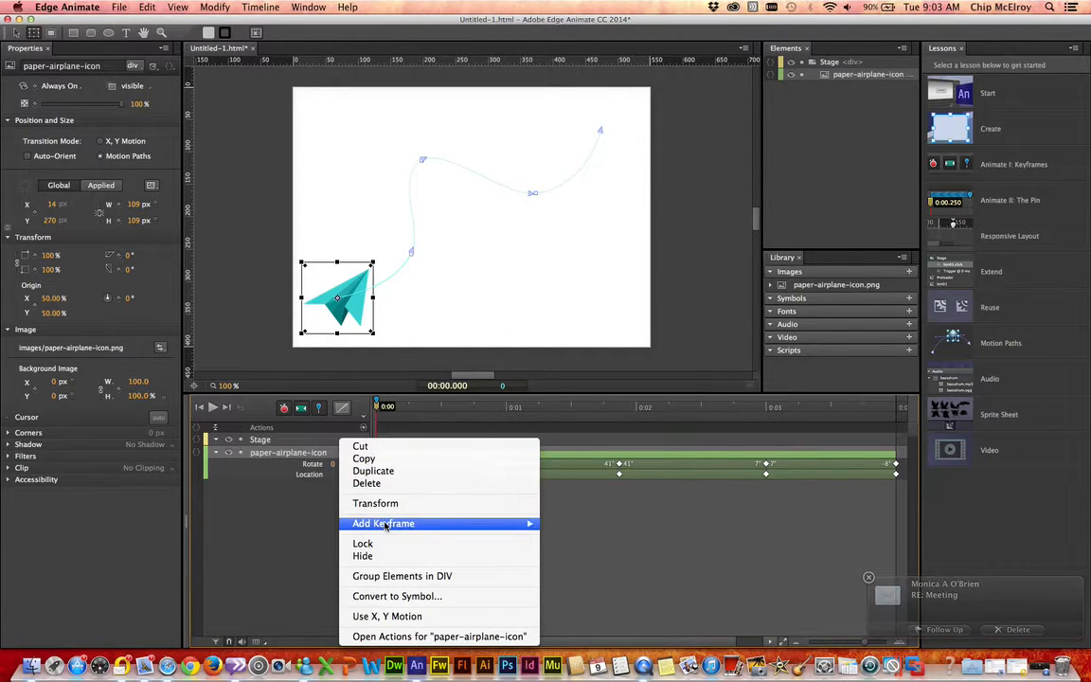
{"action": "mouse_move", "coordinate": [386, 525]}
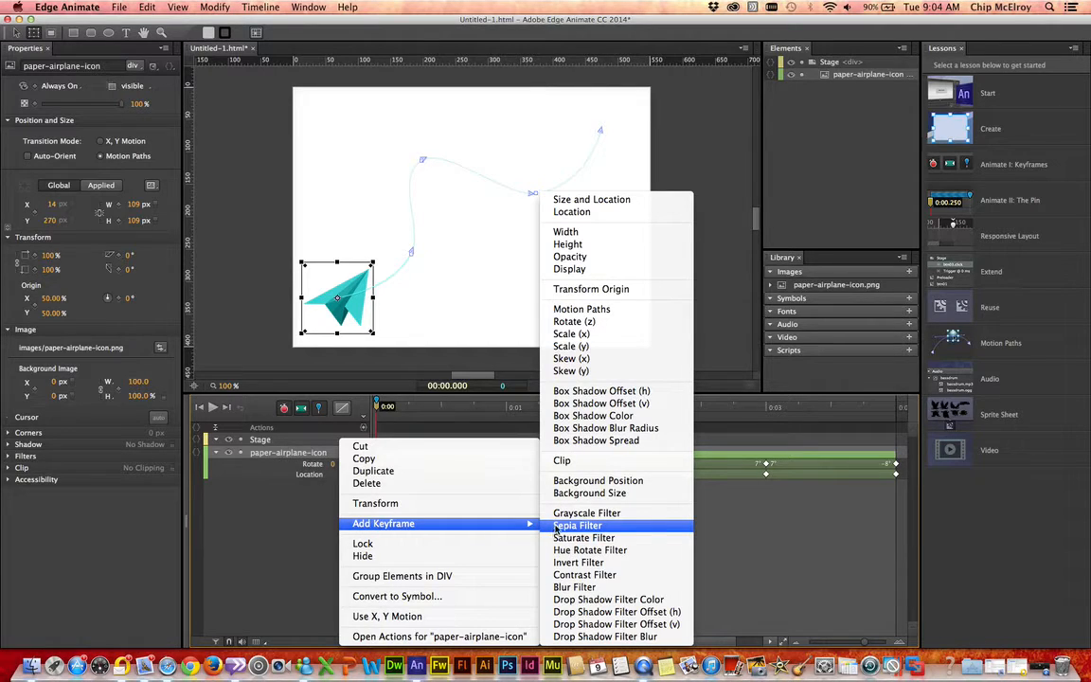
{"action": "left_click", "coordinate": [575, 588]}
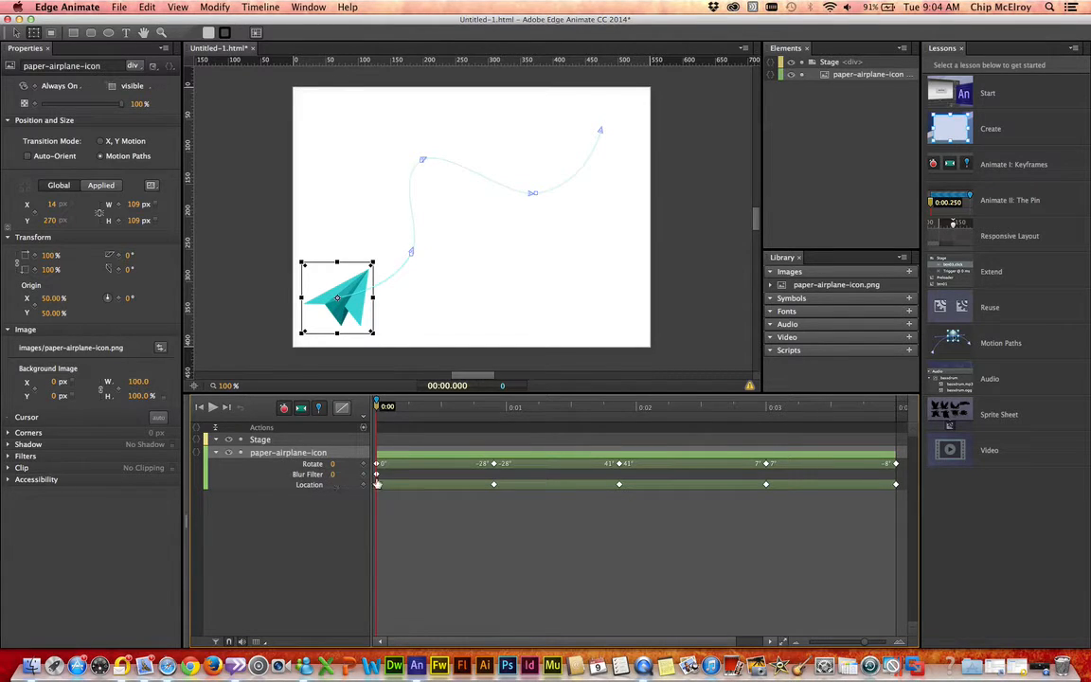
Step: Set the airplane's Blur Filter to 242 at the 0.906 s keyframe and return to the Selection tool
{"action": "left_click_drag", "start_coordinate": [332, 474], "coordinate": [503, 483]}
{"action": "left_click_drag", "start_coordinate": [377, 409], "coordinate": [496, 422]}
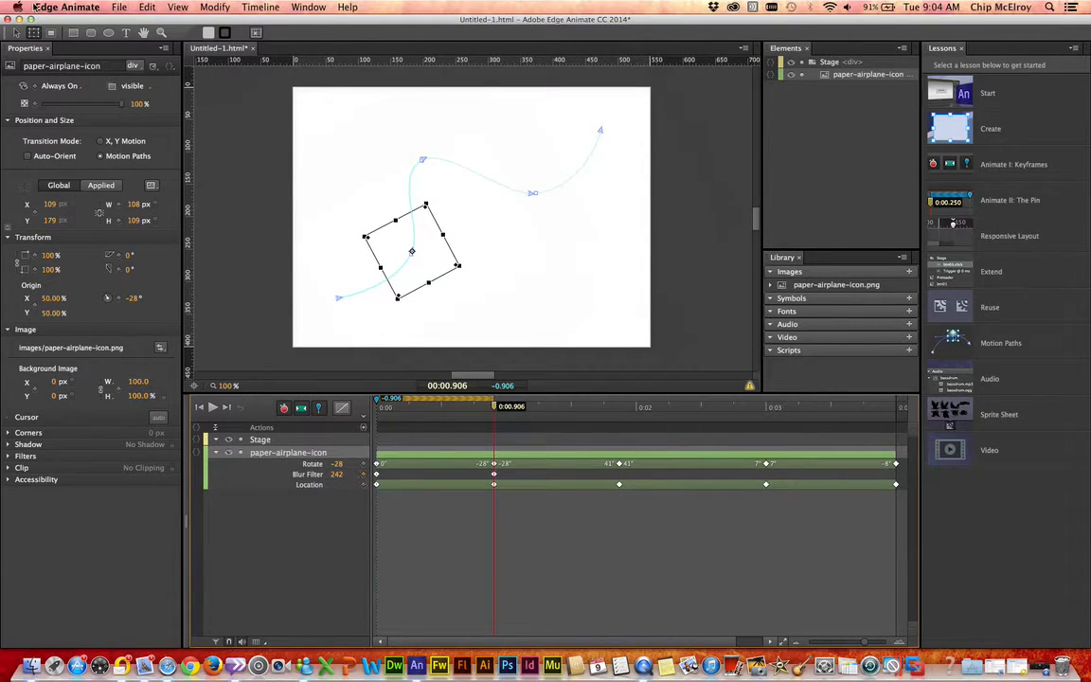
{"action": "left_click", "coordinate": [17, 32]}
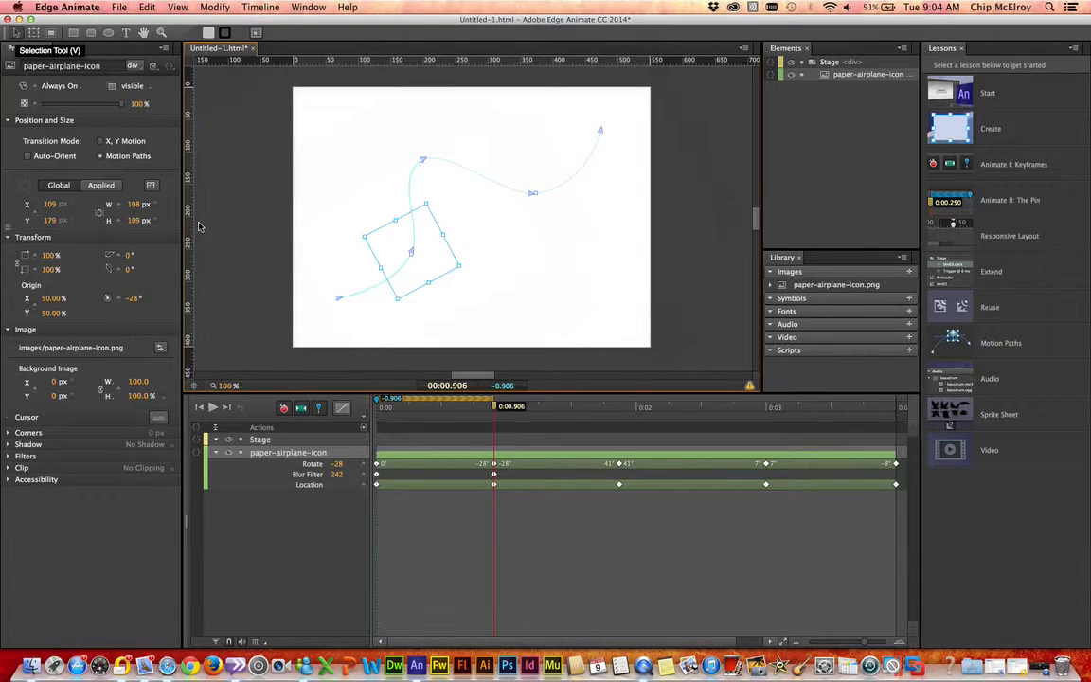
Step: Set the airplane's Blur Filter to 0 at the 0.906 s keyframe and add another Blur Filter keyframe at 3 s
{"action": "left_click", "coordinate": [493, 476]}
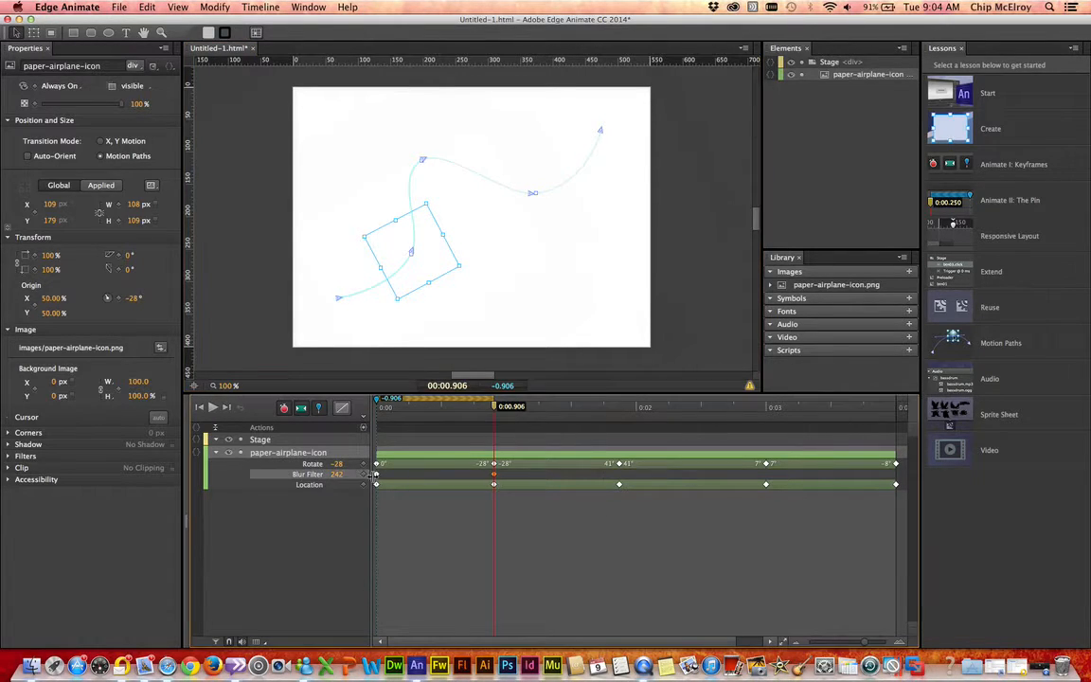
{"action": "left_click_drag", "start_coordinate": [334, 475], "coordinate": [310, 474]}
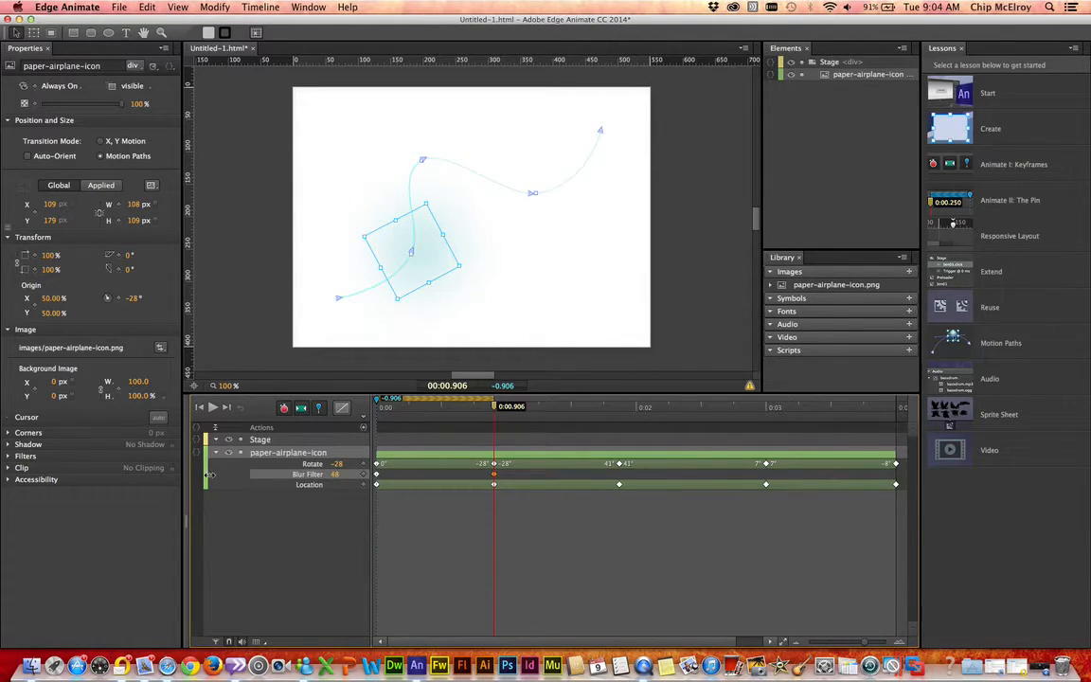
{"action": "left_click_drag", "start_coordinate": [295, 482], "coordinate": [290, 473]}
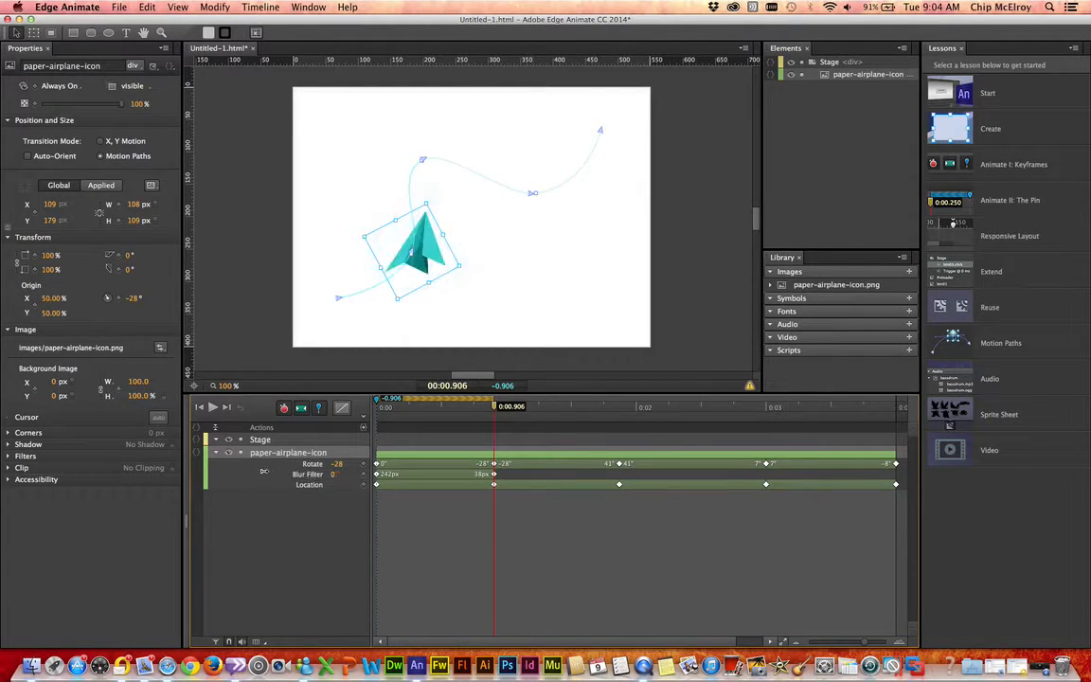
{"action": "left_click_drag", "start_coordinate": [495, 409], "coordinate": [767, 441]}
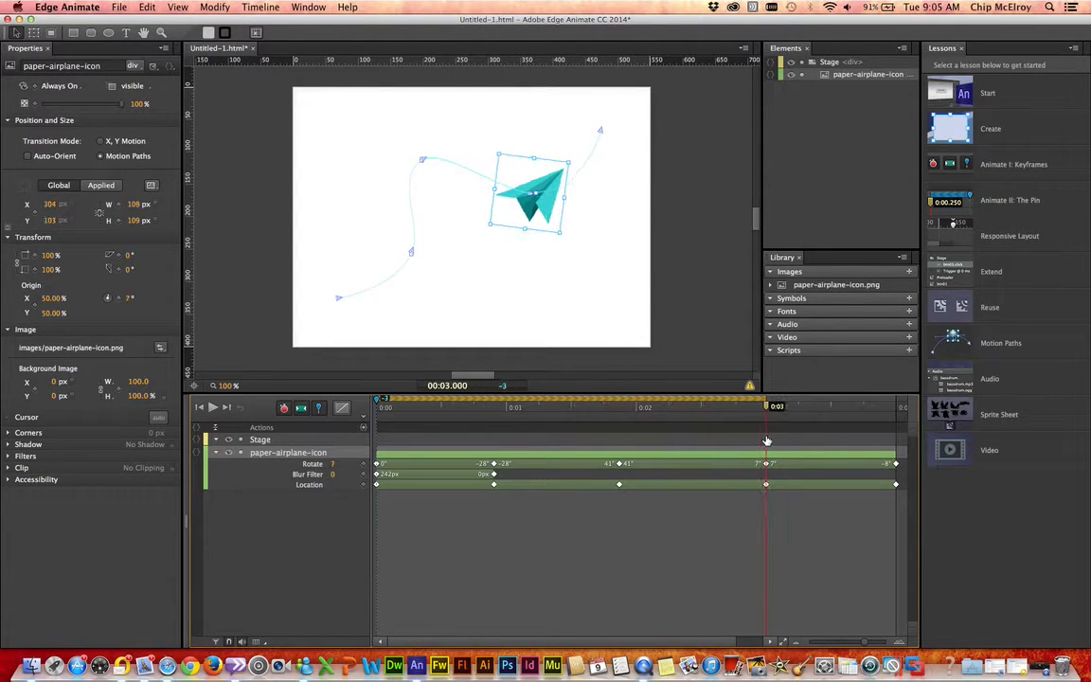
{"action": "left_click", "coordinate": [364, 476]}
Step: Set the airplane's Blur Filter to 210 at the 4 s keyframe and play the animation
{"action": "left_click_drag", "start_coordinate": [768, 410], "coordinate": [898, 419]}
{"action": "left_click", "coordinate": [904, 407]}
{"action": "left_click_drag", "start_coordinate": [904, 407], "coordinate": [896, 408]}
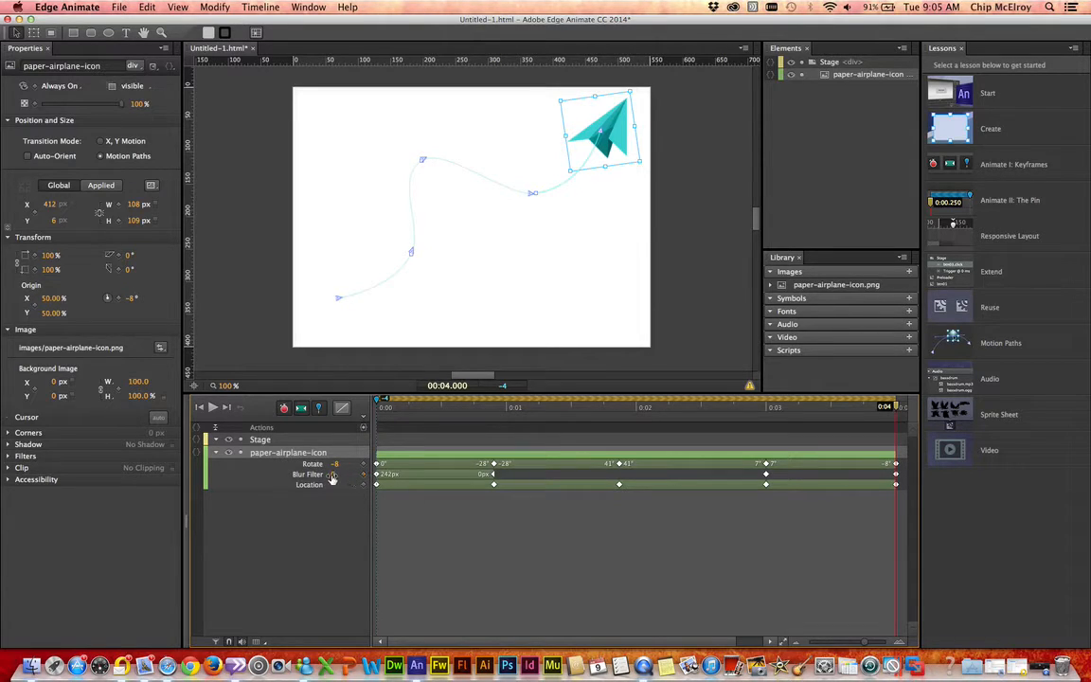
{"action": "left_click_drag", "start_coordinate": [328, 474], "coordinate": [458, 477]}
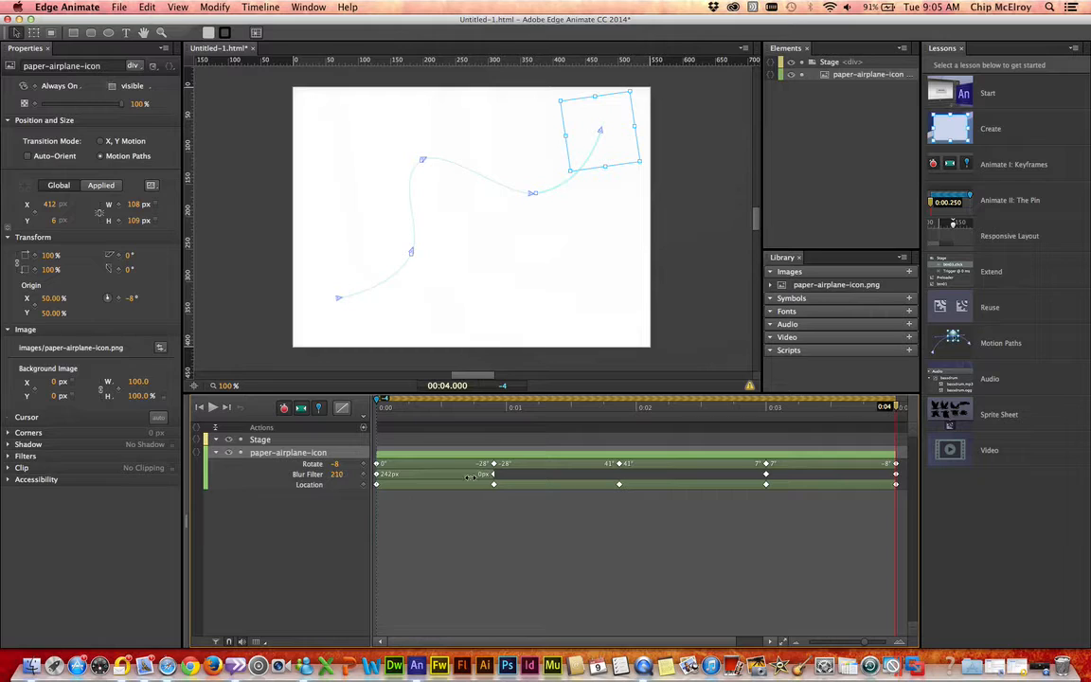
{"action": "left_click", "coordinate": [212, 407]}
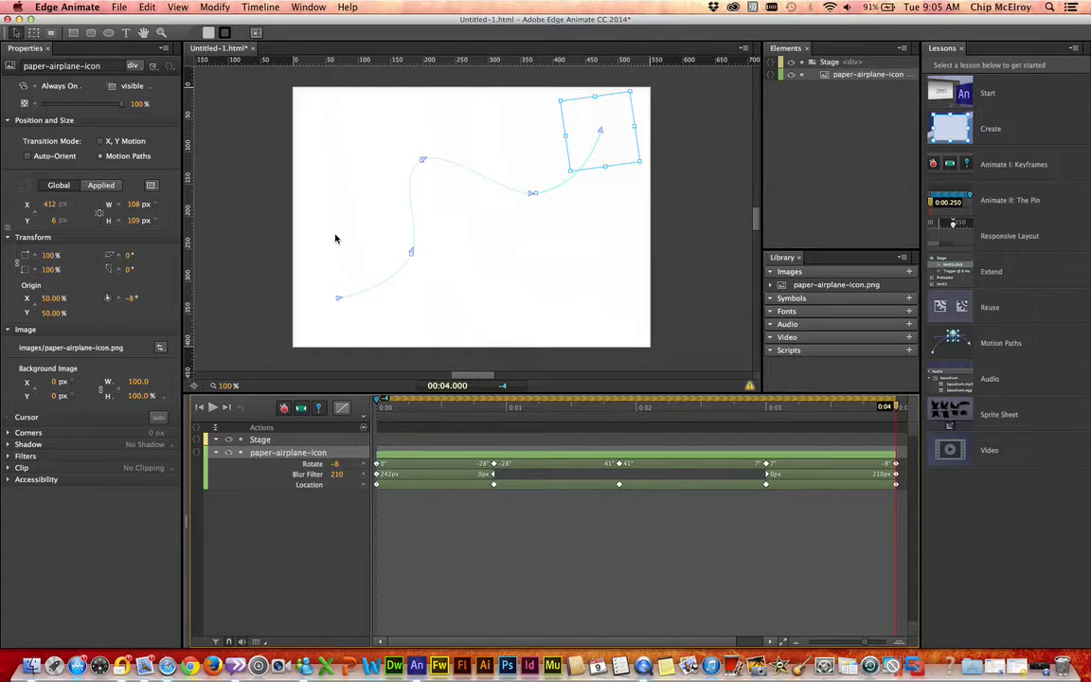
Step: Add a Background Color keyframe to the Stage layer at 4 seconds
{"action": "left_click", "coordinate": [282, 442]}
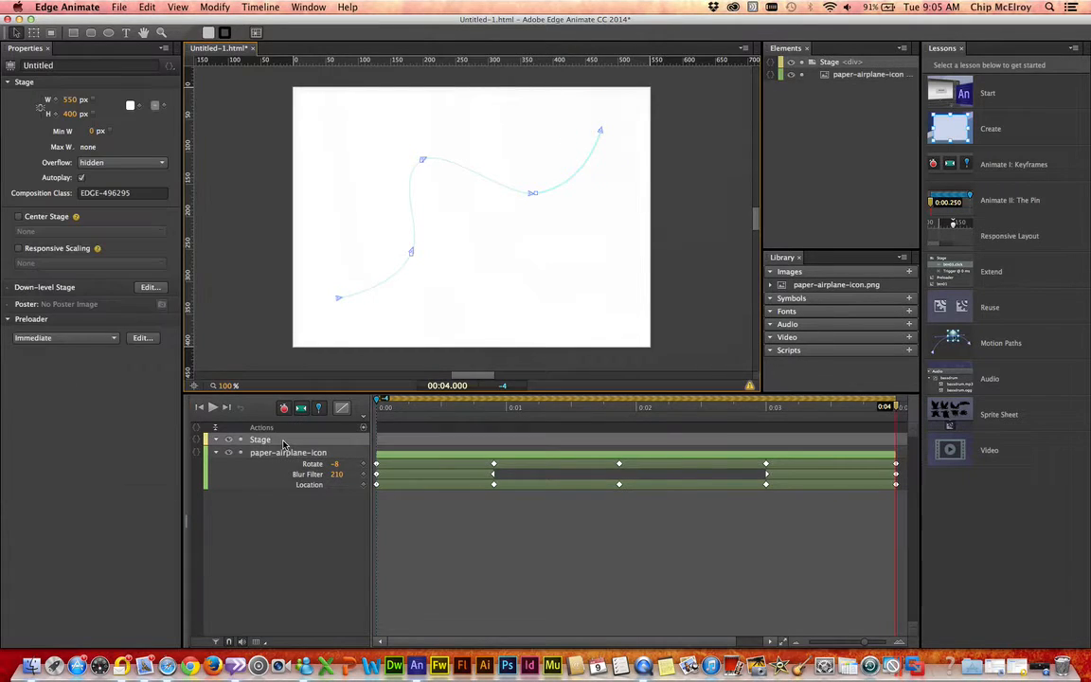
{"action": "left_click", "coordinate": [285, 458]}
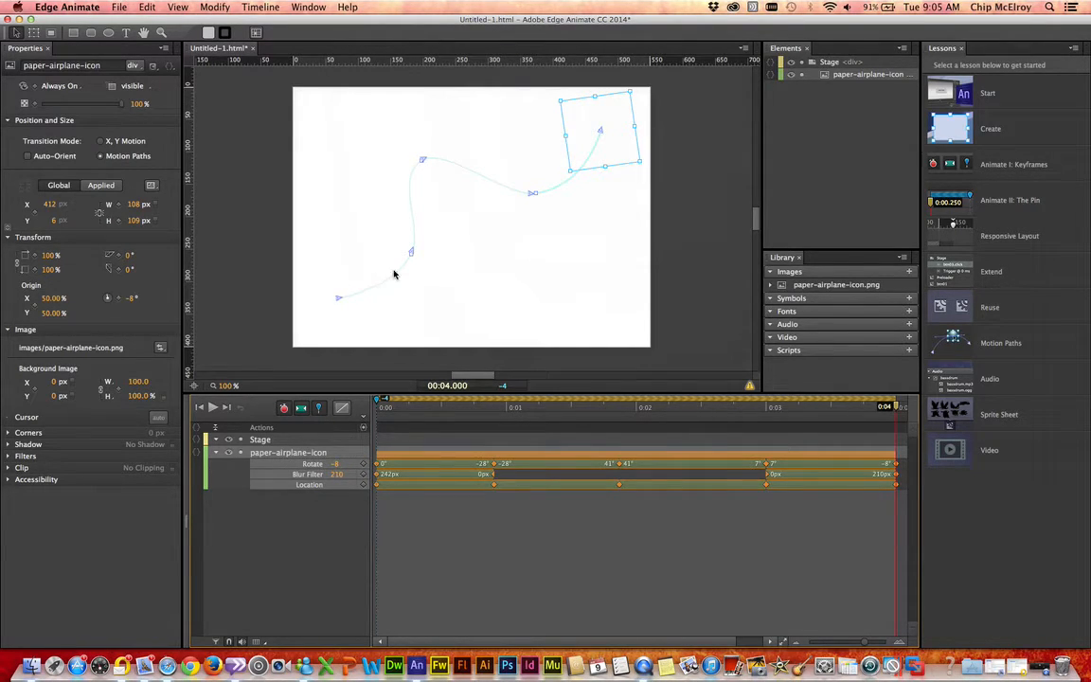
{"action": "left_click", "coordinate": [293, 443]}
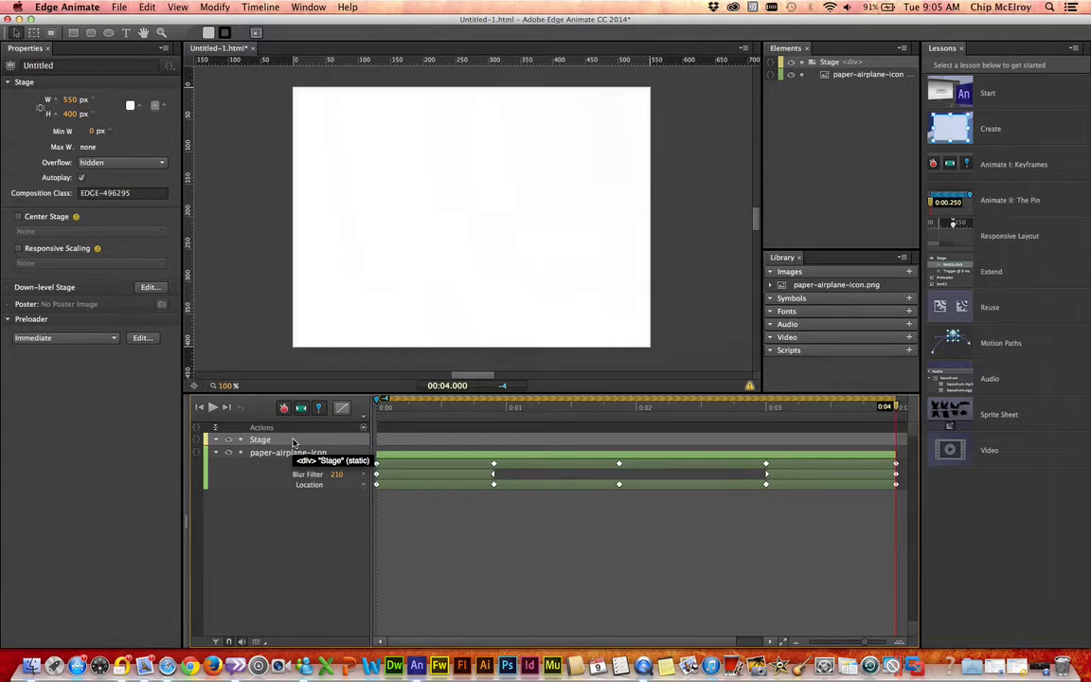
{"action": "right_click", "coordinate": [293, 442]}
{"action": "mouse_move", "coordinate": [398, 452]}
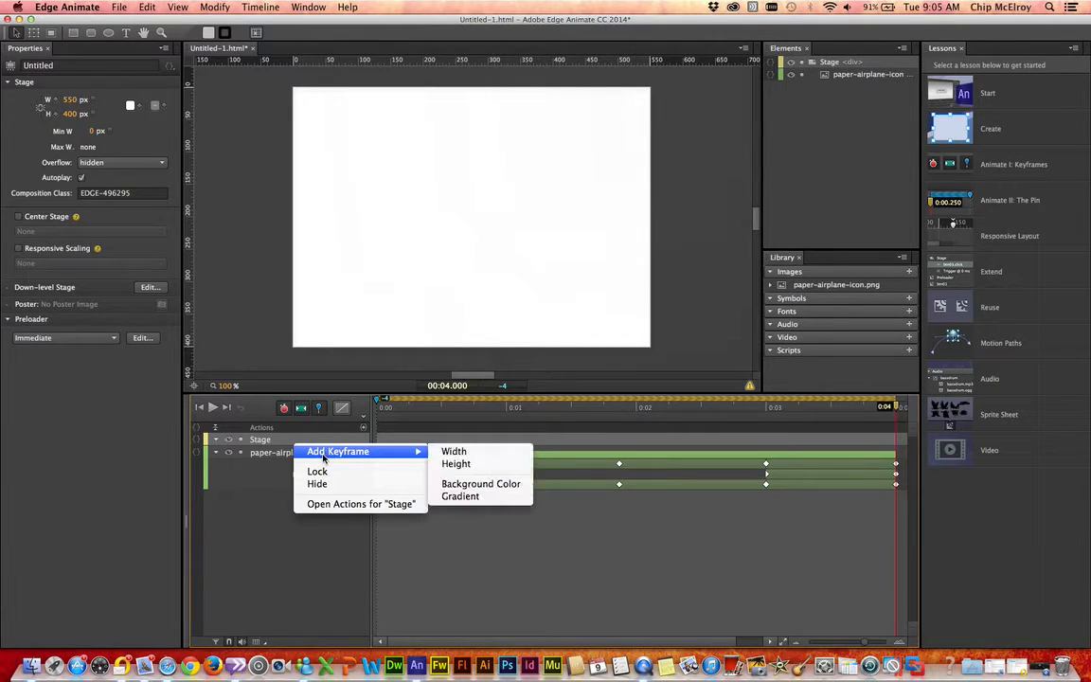
{"action": "left_click", "coordinate": [464, 484]}
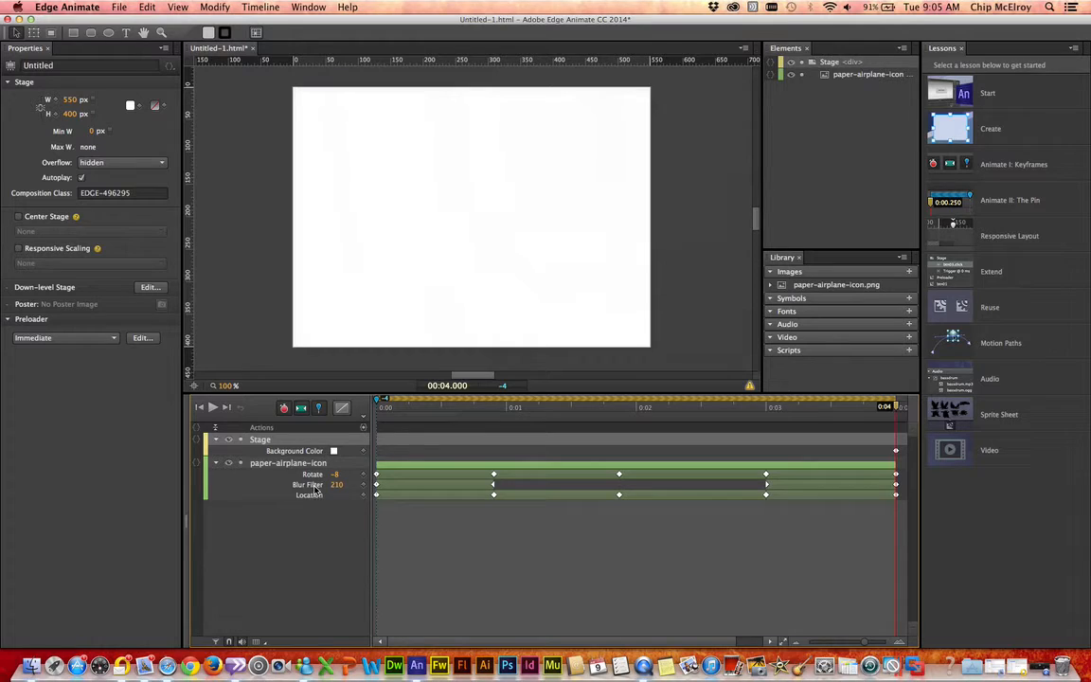
Step: Make the Stage background color fully transparent white, rgba(255,255,255,0.00)
{"action": "left_click", "coordinate": [333, 452]}
{"action": "key", "text": "Escape"}
{"action": "left_click", "coordinate": [334, 453]}
{"action": "key", "text": "Escape"}
{"action": "left_click", "coordinate": [334, 455]}
{"action": "left_click_drag", "start_coordinate": [545, 484], "coordinate": [555, 621]}
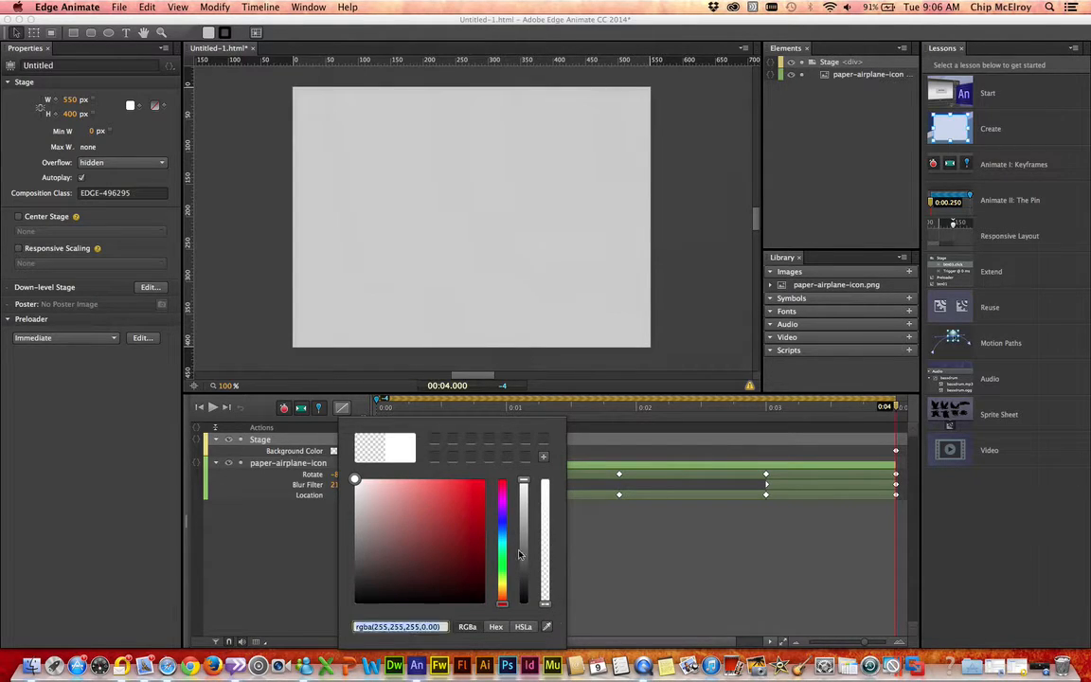
{"action": "left_click", "coordinate": [242, 274]}
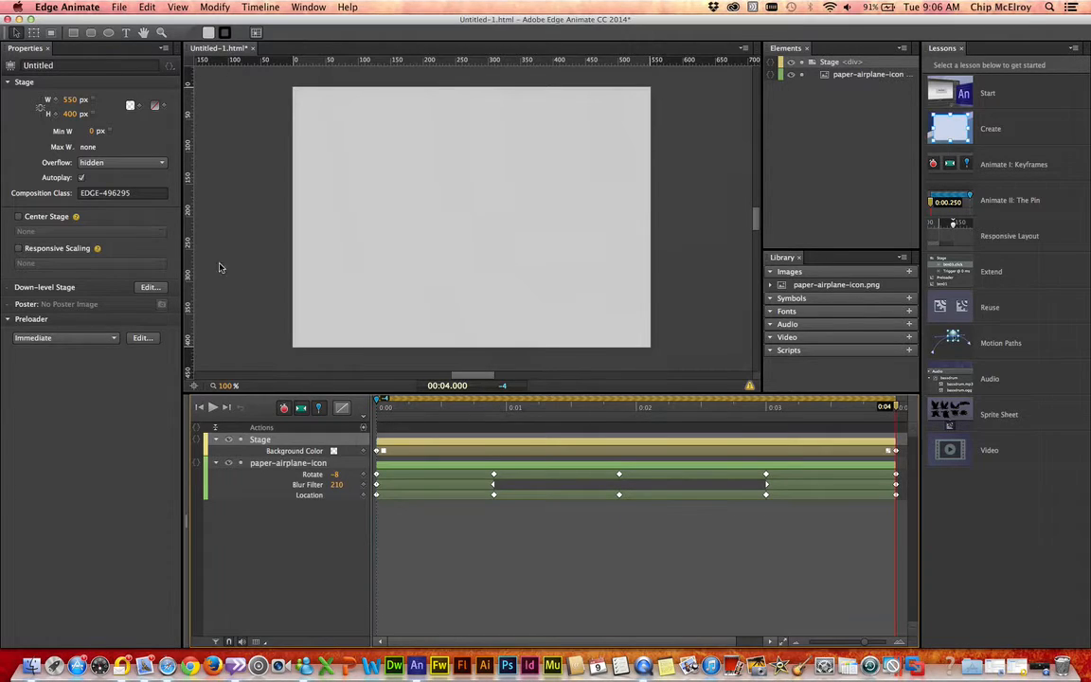
Step: Save the composition as airplane_fly on the Desktop, as an HTML file in its own folder
{"action": "left_click", "coordinate": [117, 9]}
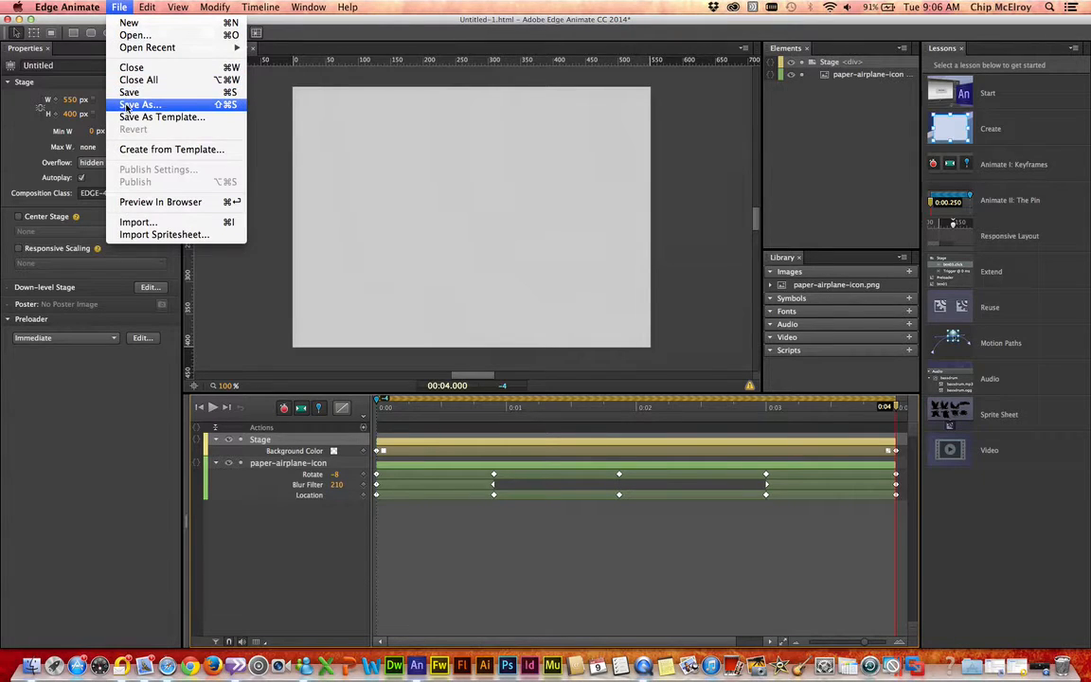
{"action": "left_click", "coordinate": [126, 105]}
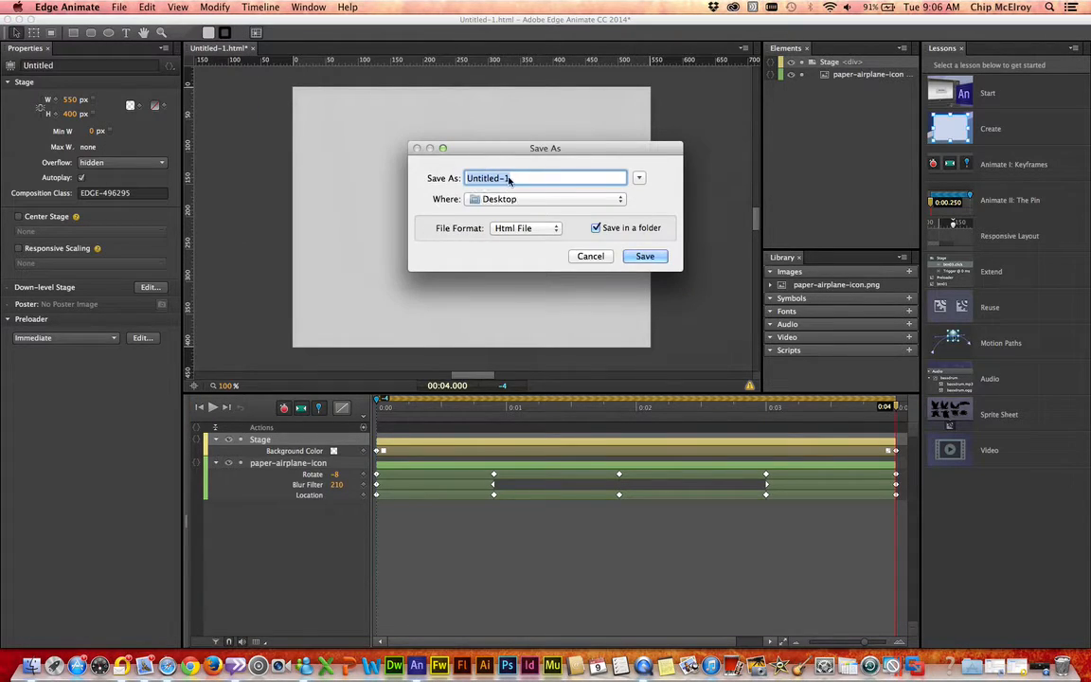
{"action": "type", "text": "airply"}
{"action": "key", "text": "BackSpace"}
{"action": "type", "text": "ane_fly"}
{"action": "left_click", "coordinate": [628, 254]}
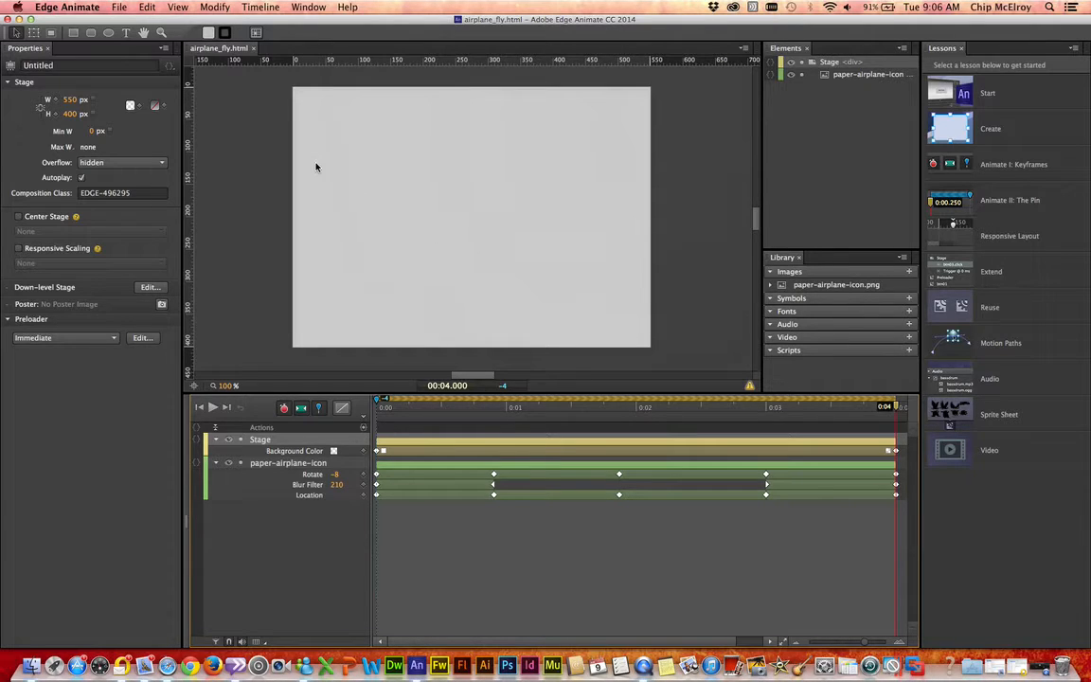
Step: Publish the composition only as an Animate Deployment Package, with the Web target disabled
{"action": "left_click", "coordinate": [118, 7]}
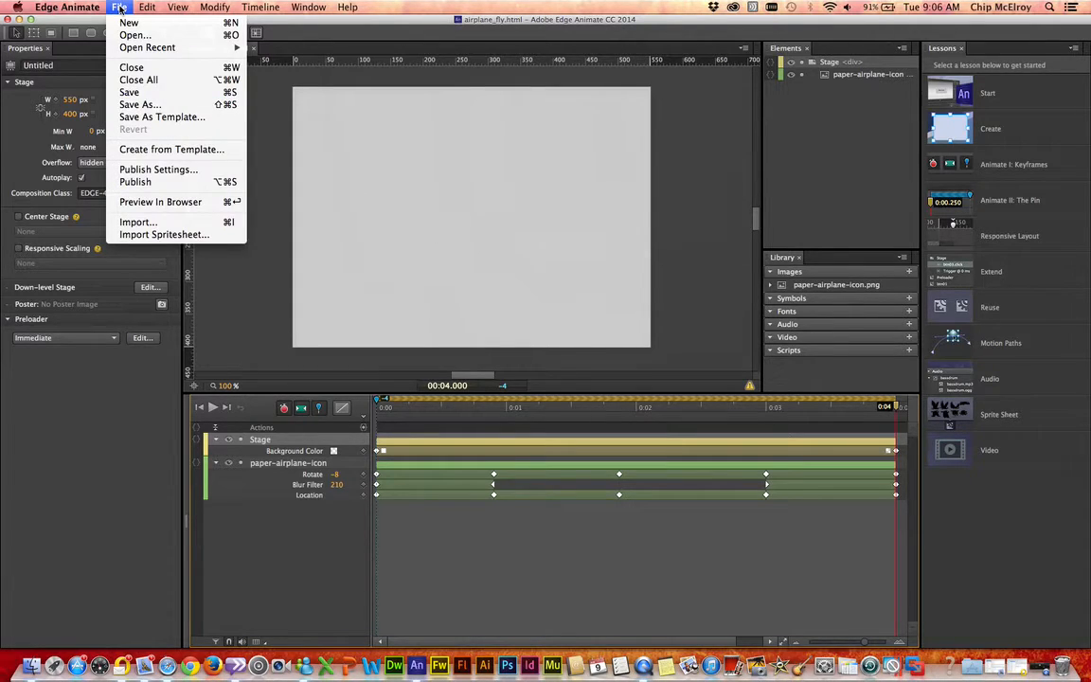
{"action": "left_click", "coordinate": [145, 171]}
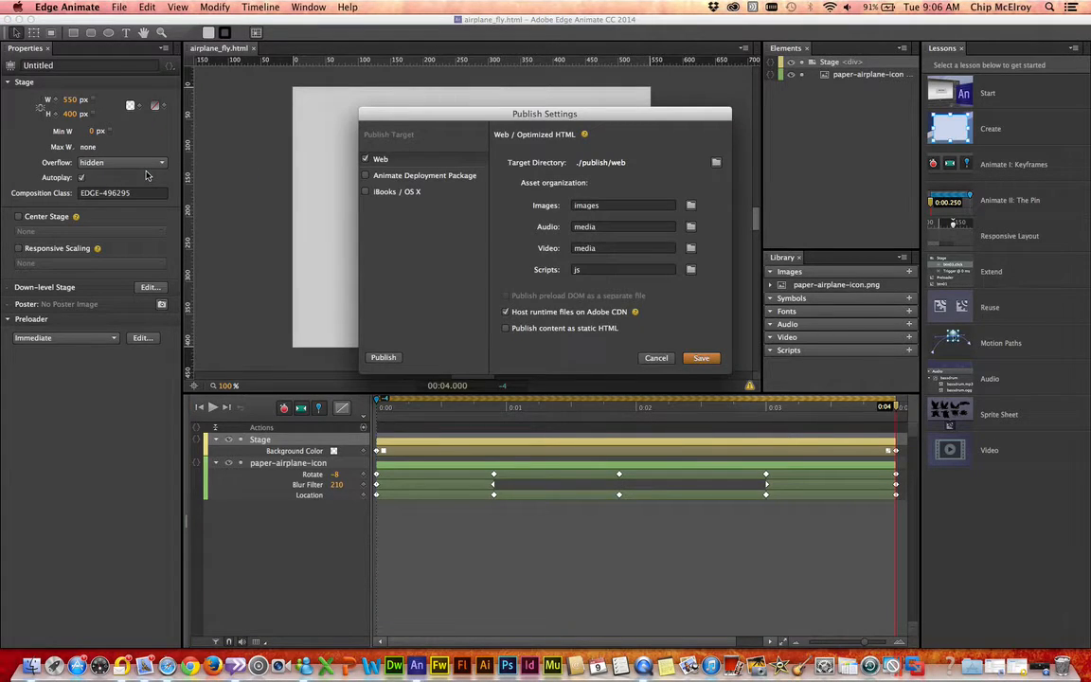
{"action": "left_click", "coordinate": [366, 160]}
{"action": "left_click", "coordinate": [392, 178]}
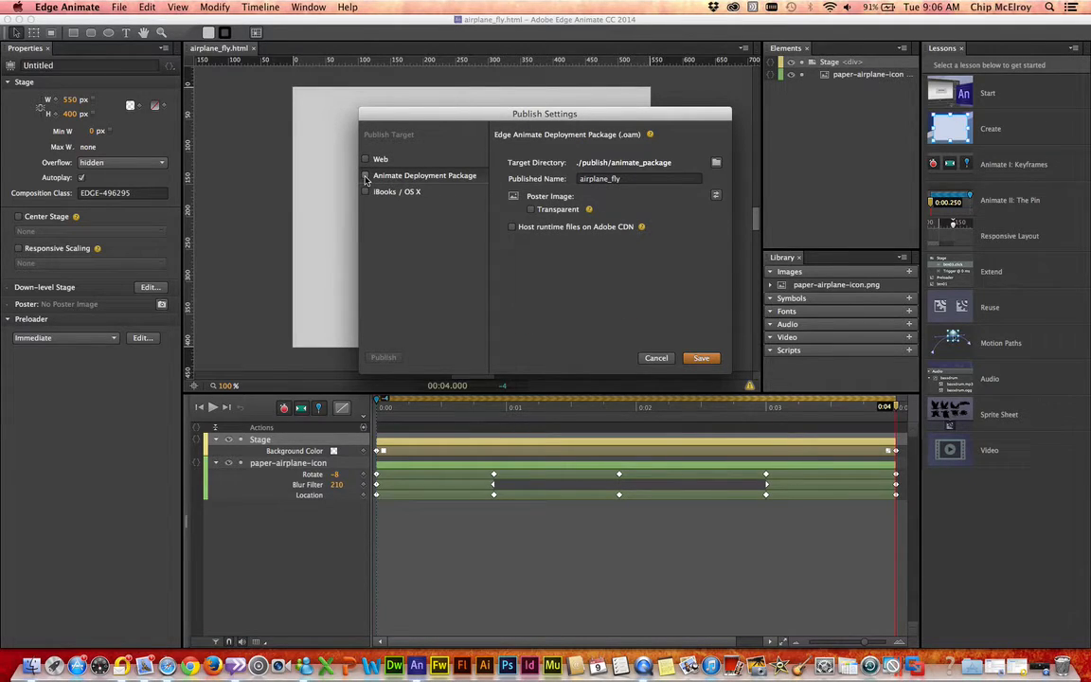
{"action": "left_click", "coordinate": [366, 179]}
{"action": "left_click", "coordinate": [384, 358]}
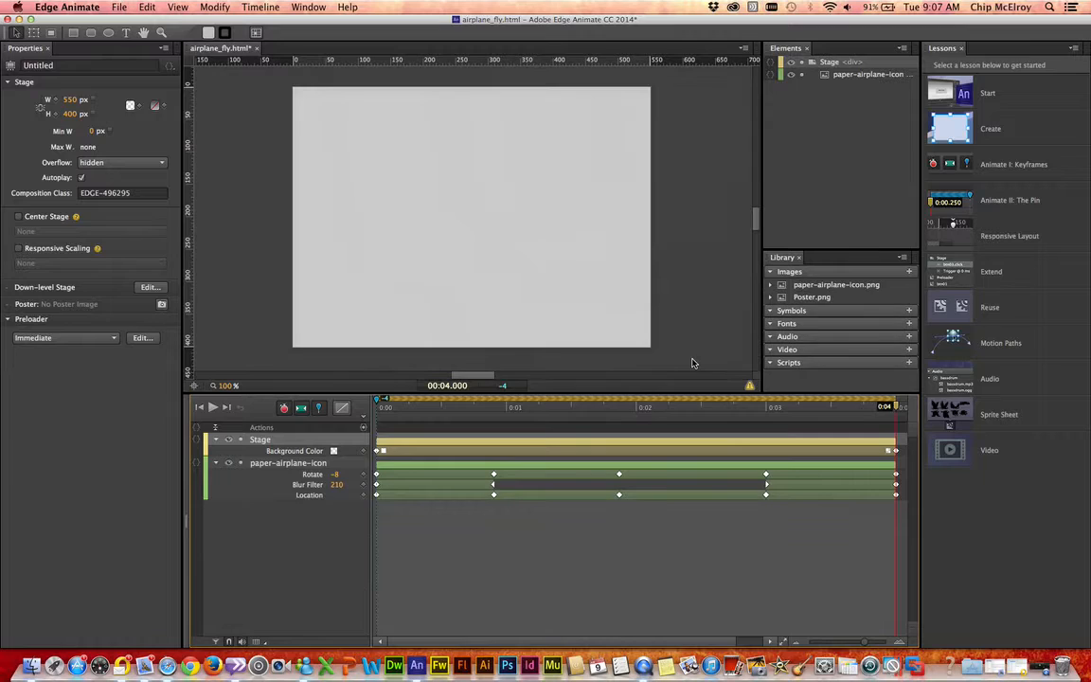
Step: Minimize the open application and contact-list windows and move the airplane_fly folder to a clear area of the desktop
{"action": "left_click", "coordinate": [32, 20]}
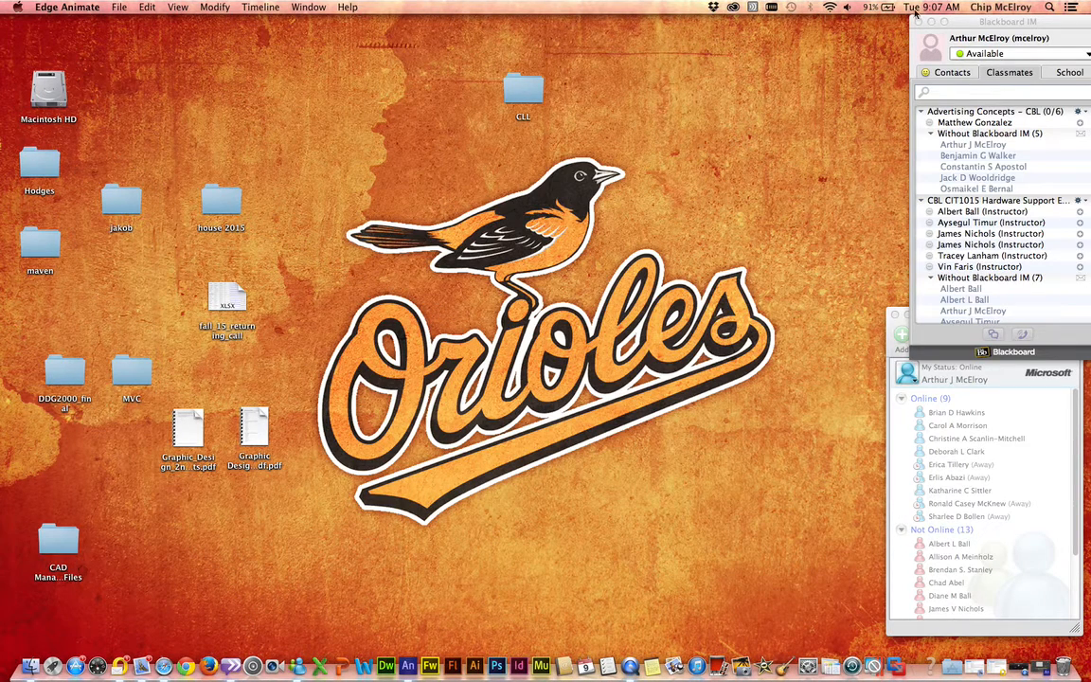
{"action": "left_click", "coordinate": [931, 21]}
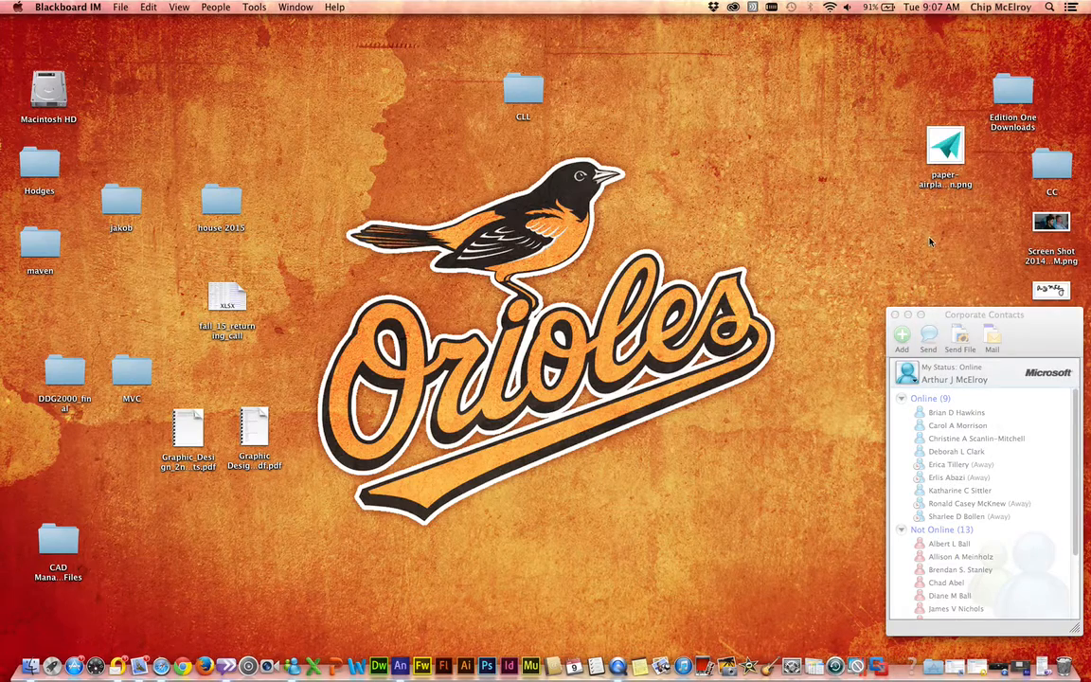
{"action": "left_click", "coordinate": [908, 313]}
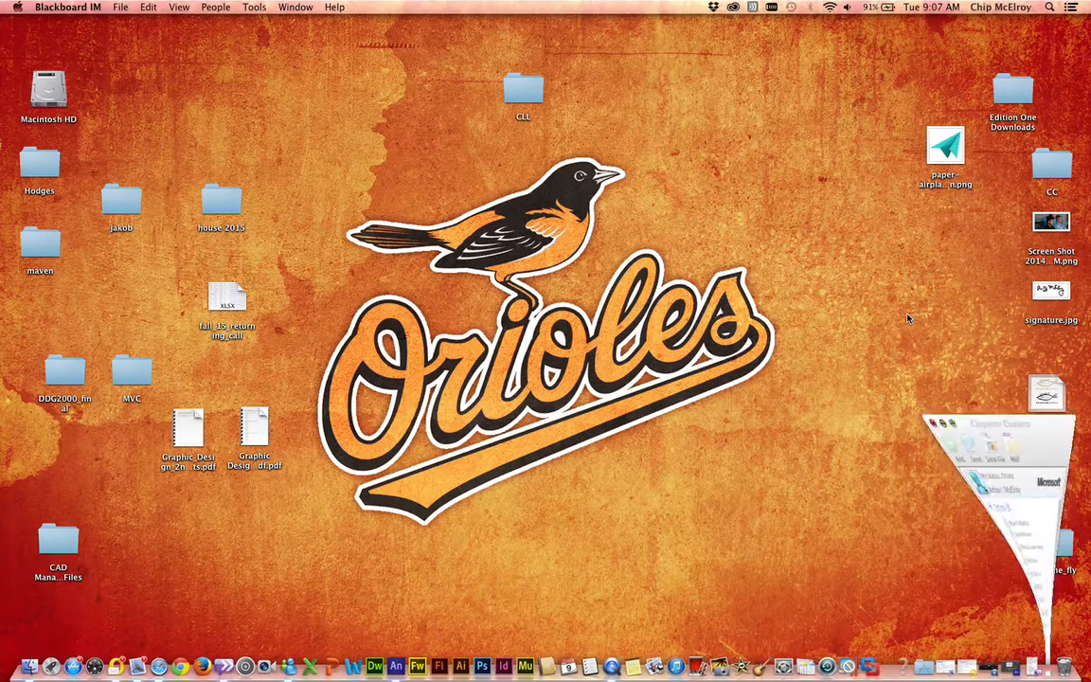
{"action": "left_click_drag", "start_coordinate": [1053, 533], "coordinate": [822, 134]}
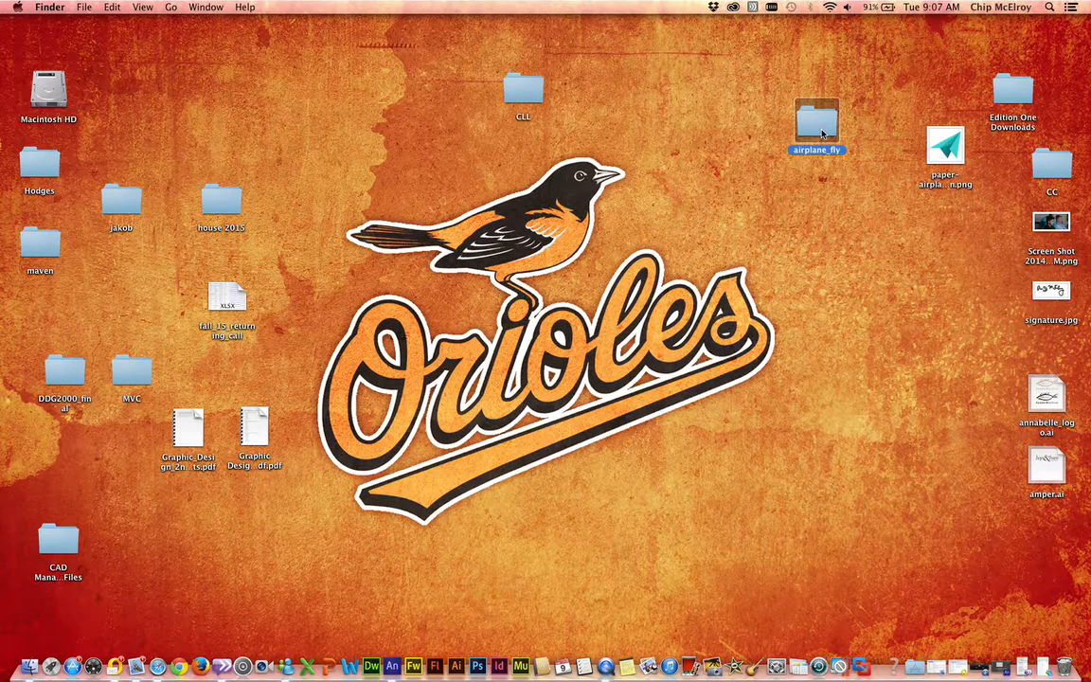
Step: Open the published animate_package folder inside airplane_fly and reposition its Finder window
{"action": "double_click", "coordinate": [821, 128]}
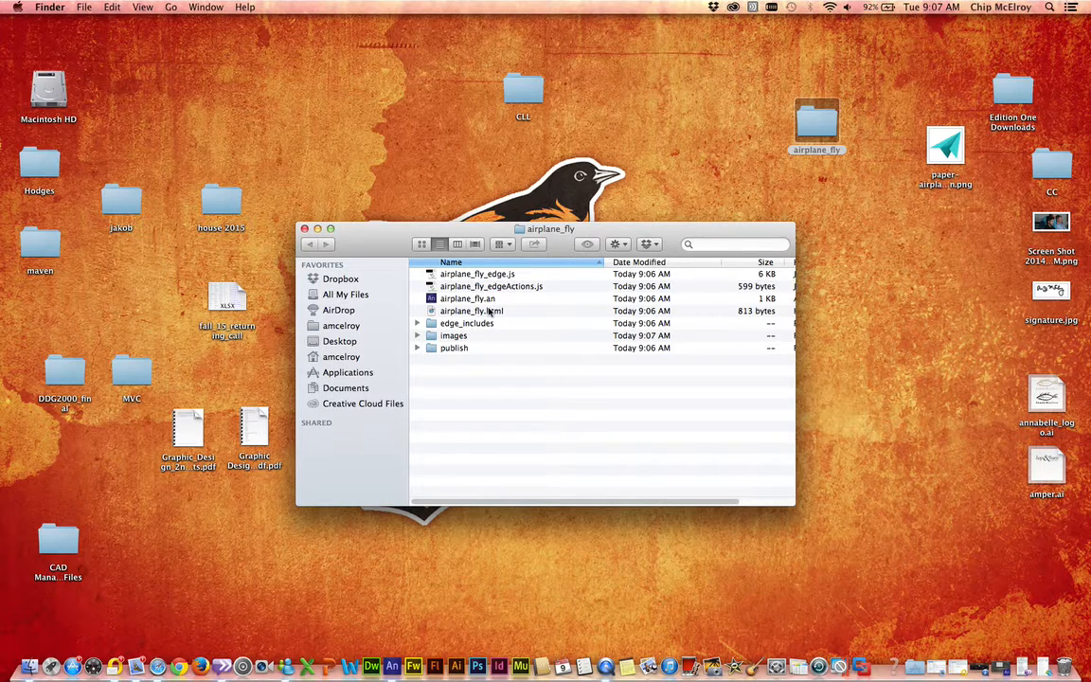
{"action": "double_click", "coordinate": [454, 349]}
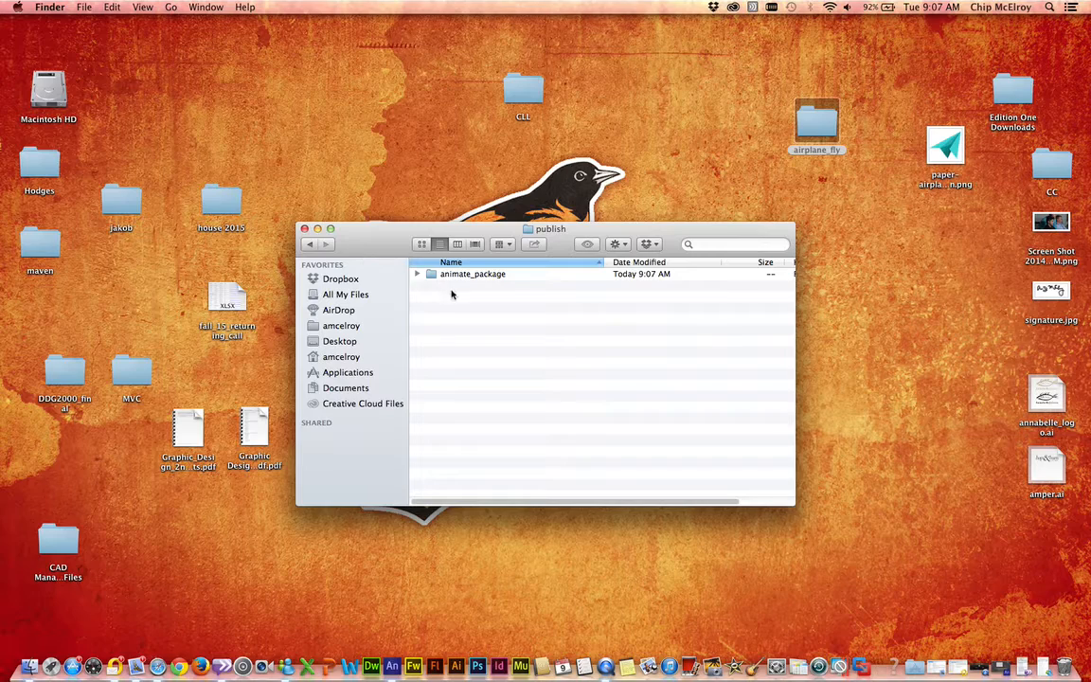
{"action": "double_click", "coordinate": [455, 274]}
{"action": "left_click_drag", "start_coordinate": [371, 249], "coordinate": [565, 211]}
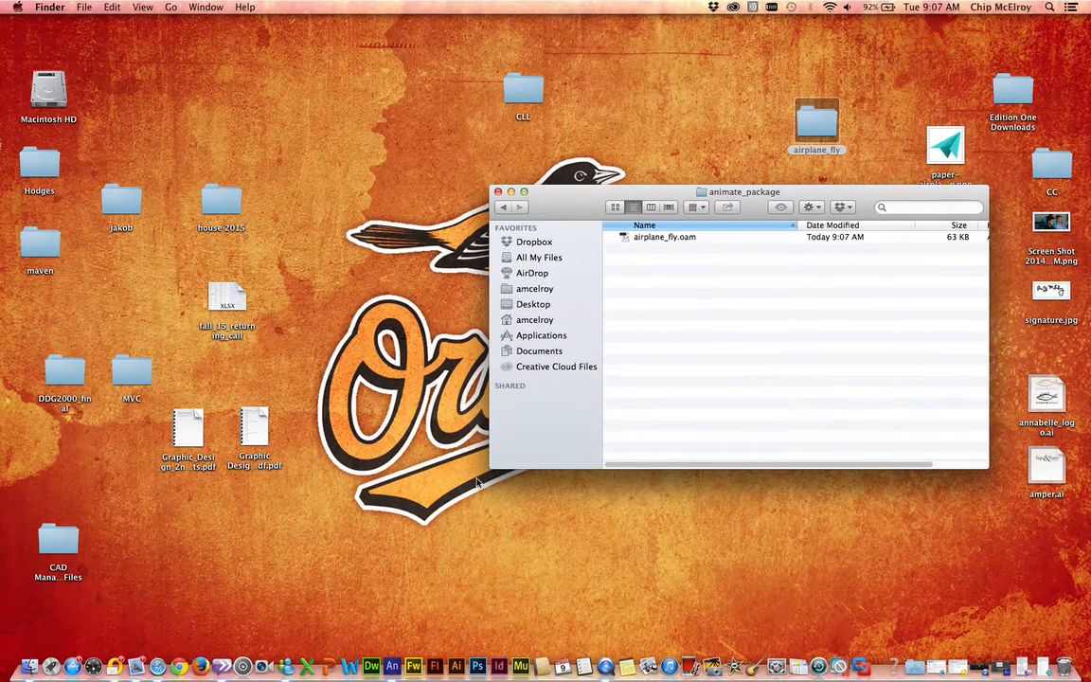
Step: Switch to Adobe Muse, dismiss the Welcome window, and create a new site with the default settings
{"action": "left_click", "coordinate": [520, 667]}
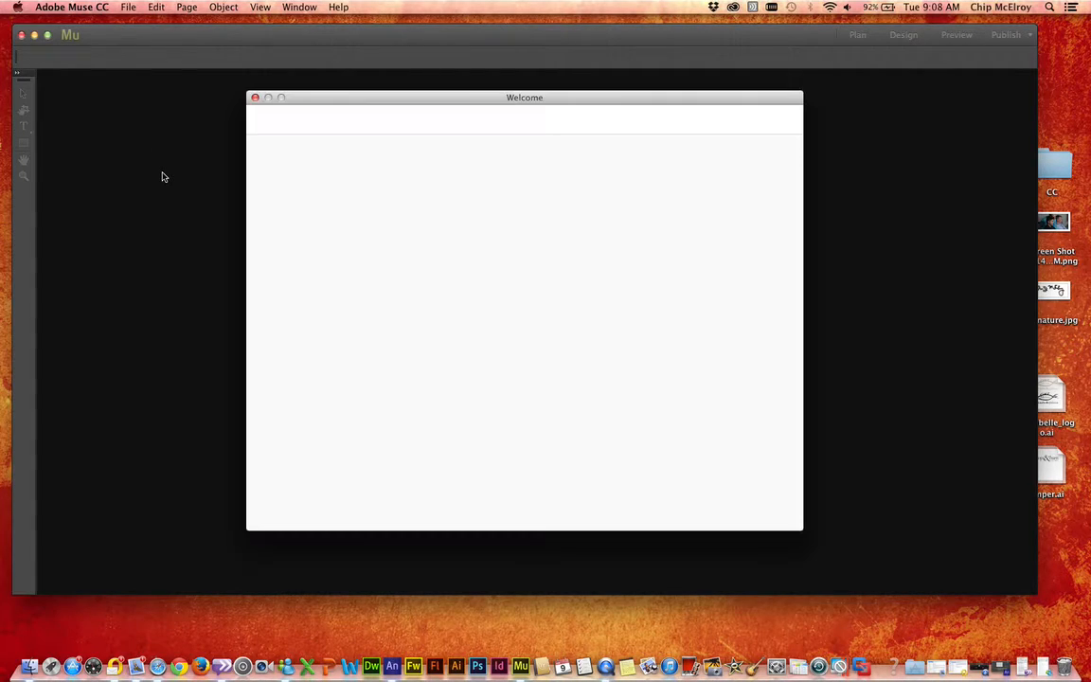
{"action": "left_click", "coordinate": [255, 98]}
{"action": "left_click", "coordinate": [128, 8]}
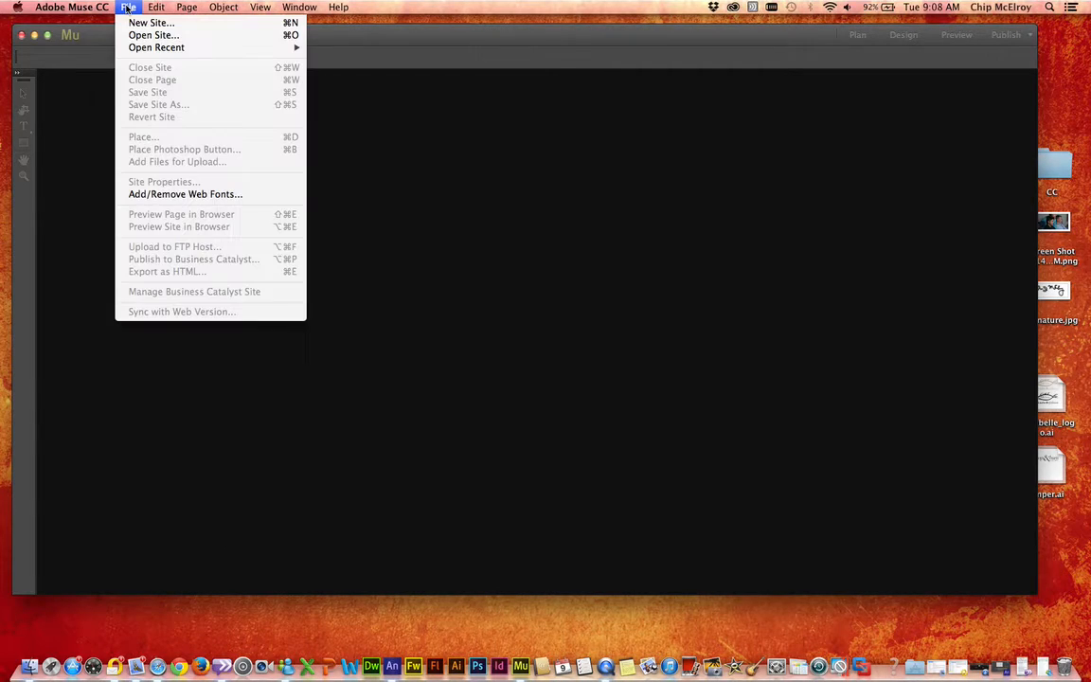
{"action": "left_click", "coordinate": [125, 22]}
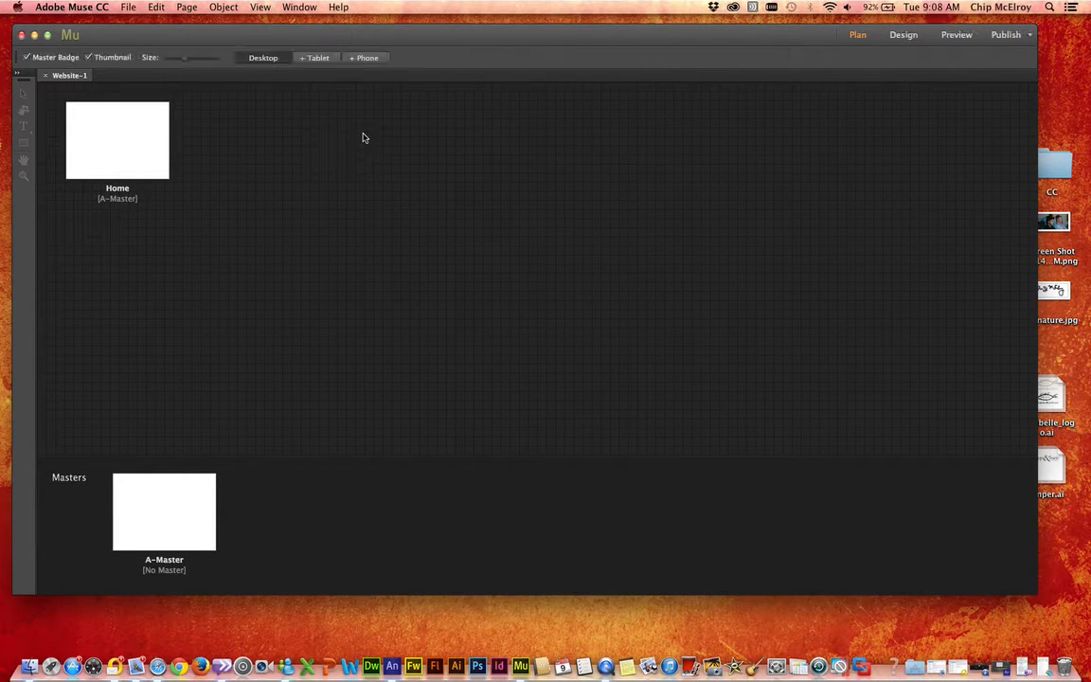
Step: Fill the A-Master page with the red swatch and return to the site plan
{"action": "mouse_move", "coordinate": [183, 479]}
{"action": "double_click", "coordinate": [177, 502]}
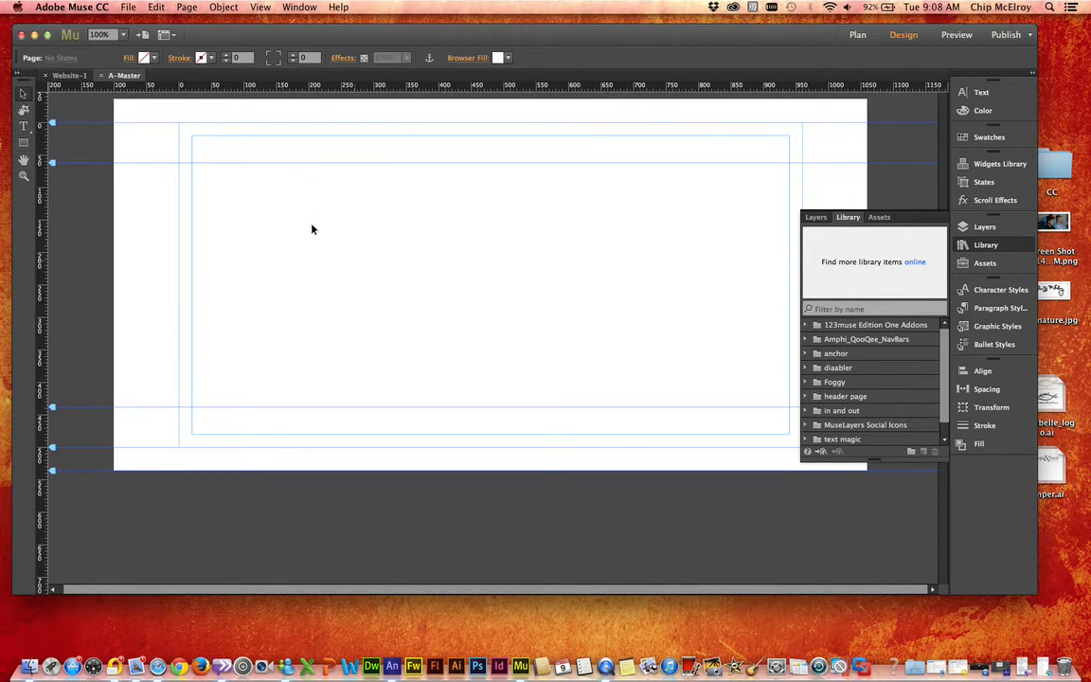
{"action": "left_click", "coordinate": [142, 58]}
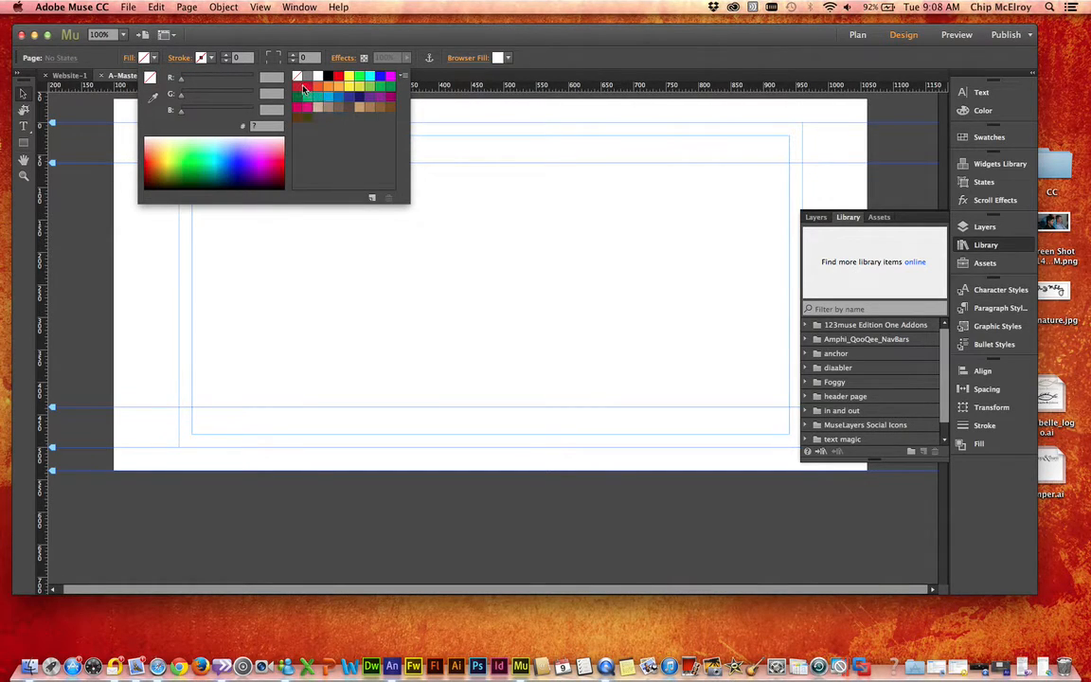
{"action": "left_click", "coordinate": [298, 87]}
{"action": "left_click", "coordinate": [260, 293]}
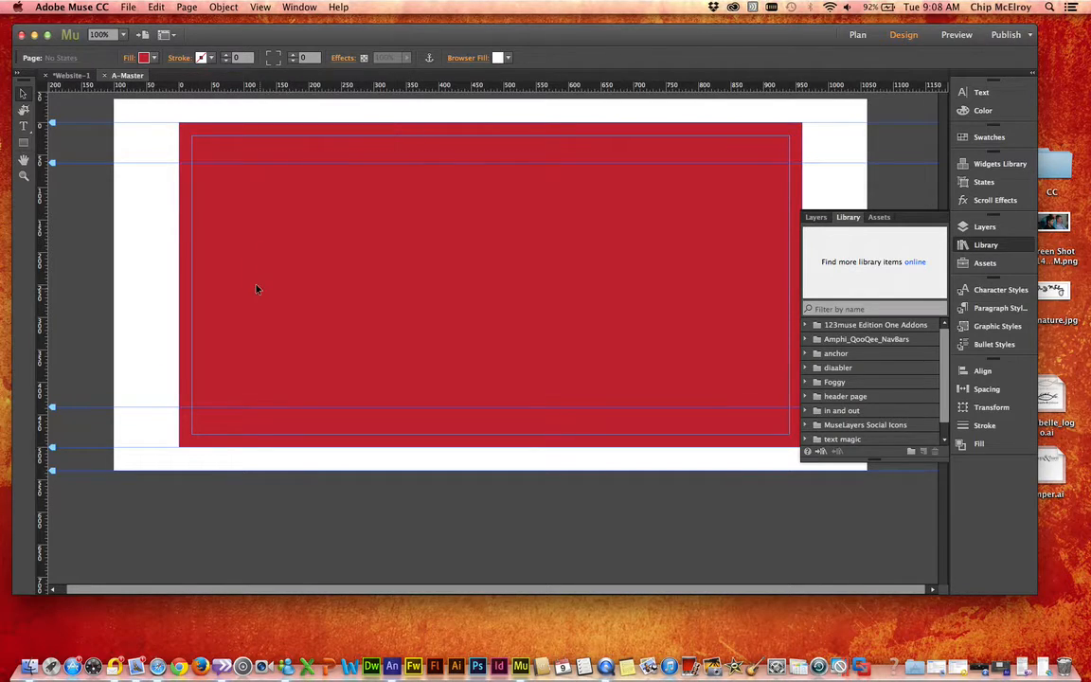
{"action": "left_click", "coordinate": [69, 77]}
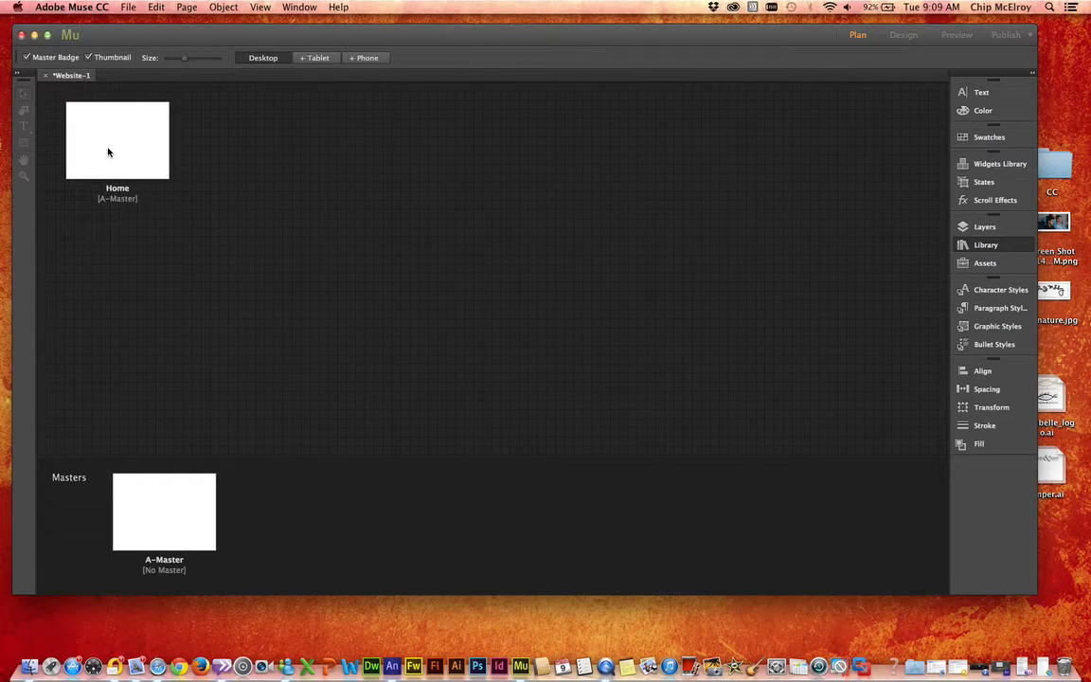
Step: Place airplane_fly.oam from the animate_package folder on the Home page and position it at X 52, Y -36
{"action": "double_click", "coordinate": [98, 134]}
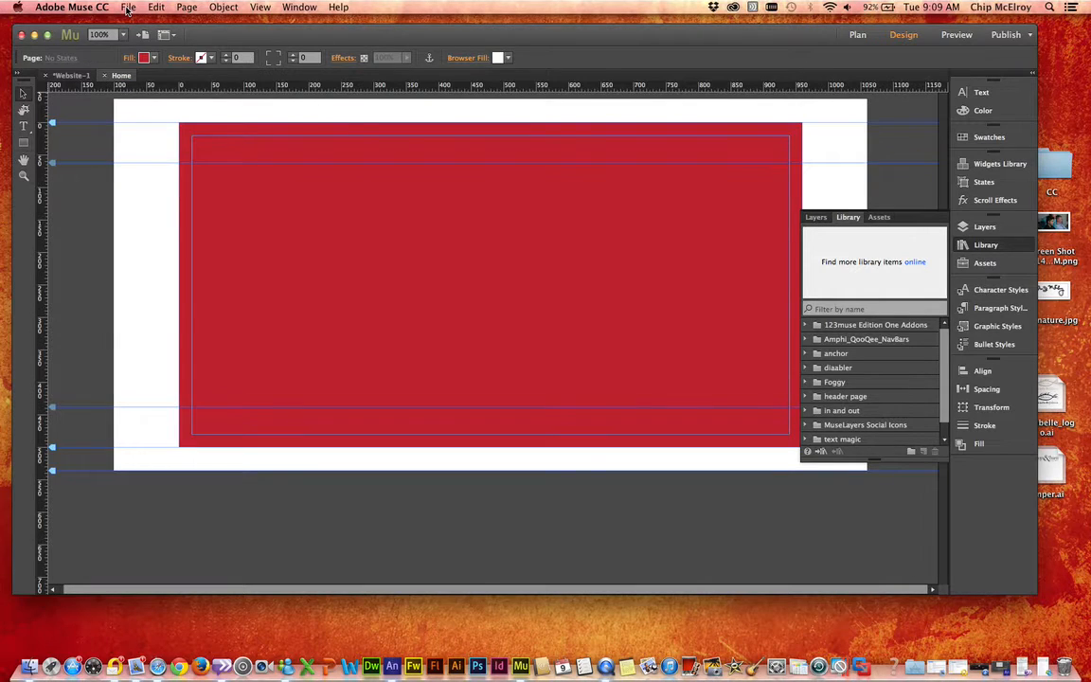
{"action": "left_click", "coordinate": [128, 8]}
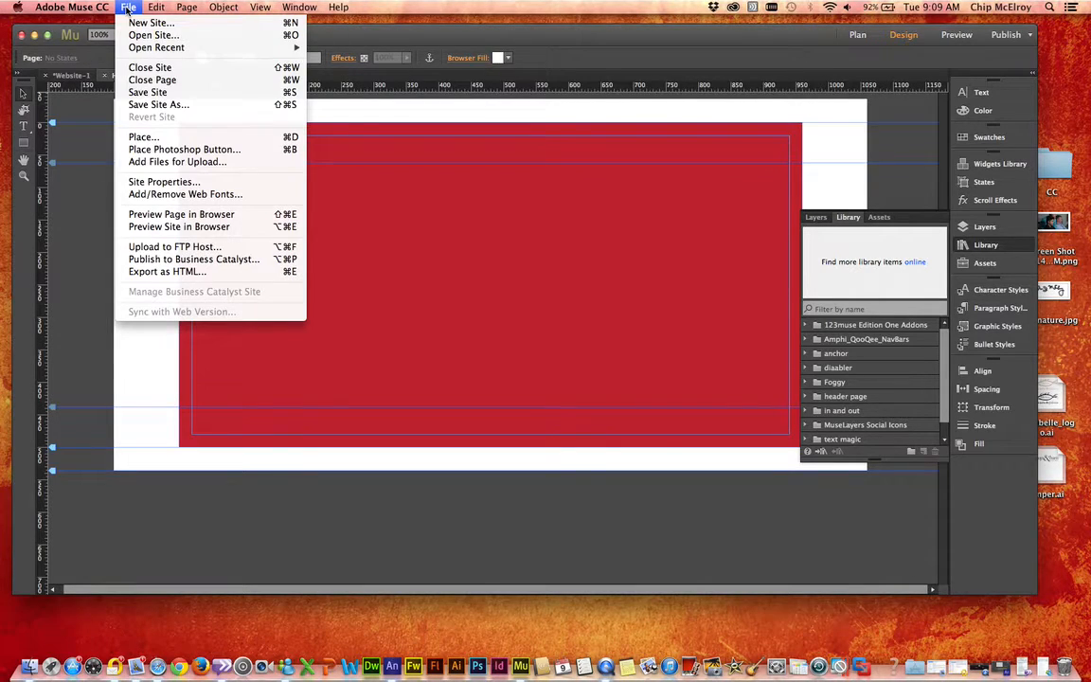
{"action": "left_click", "coordinate": [142, 137]}
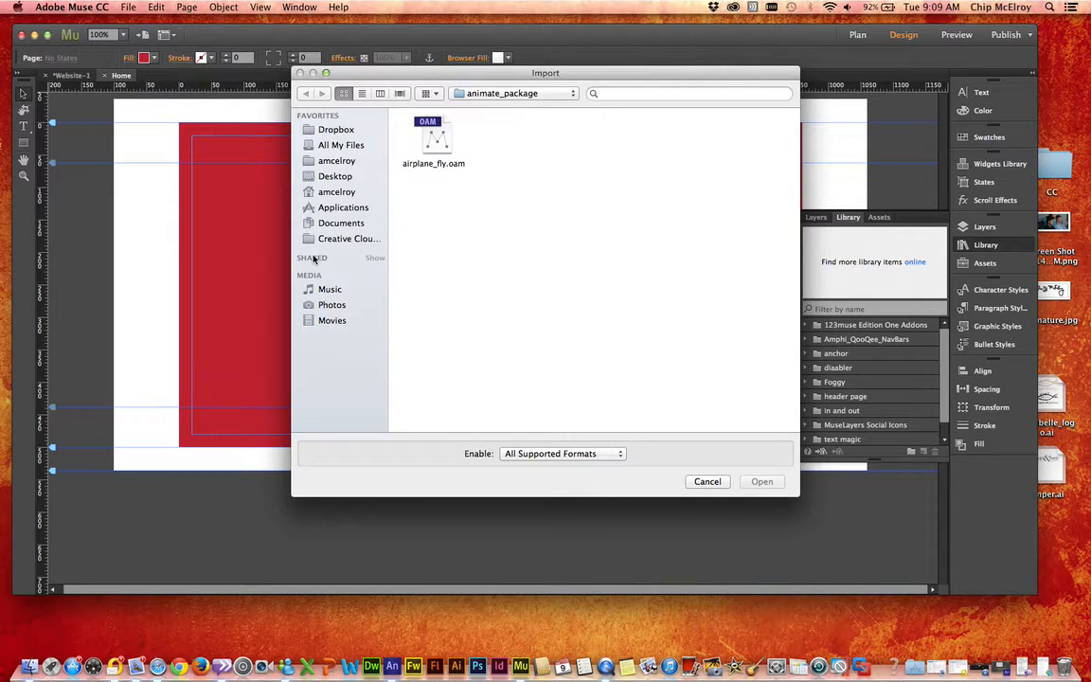
{"action": "left_click", "coordinate": [485, 95]}
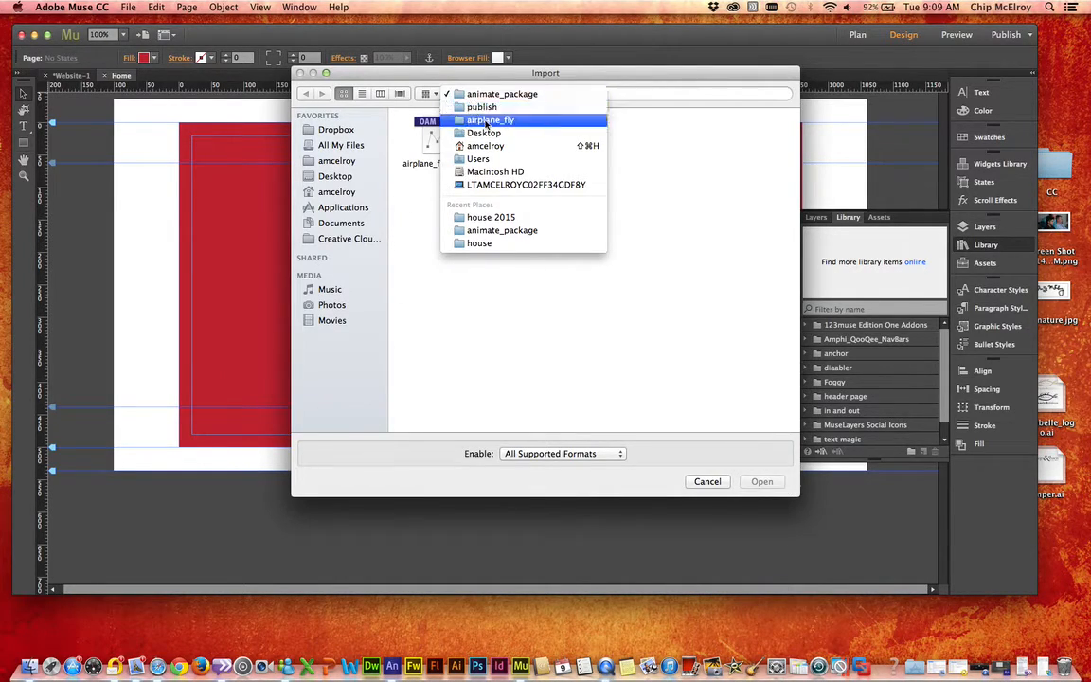
{"action": "left_click", "coordinate": [492, 97]}
{"action": "left_click", "coordinate": [422, 140]}
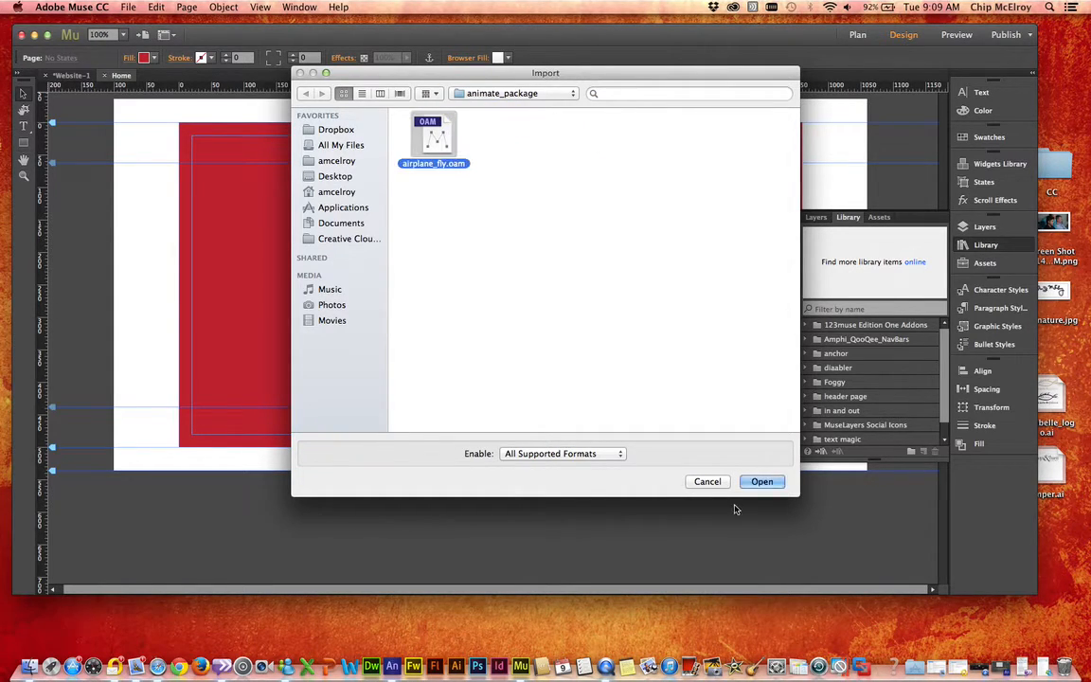
{"action": "left_click", "coordinate": [764, 485]}
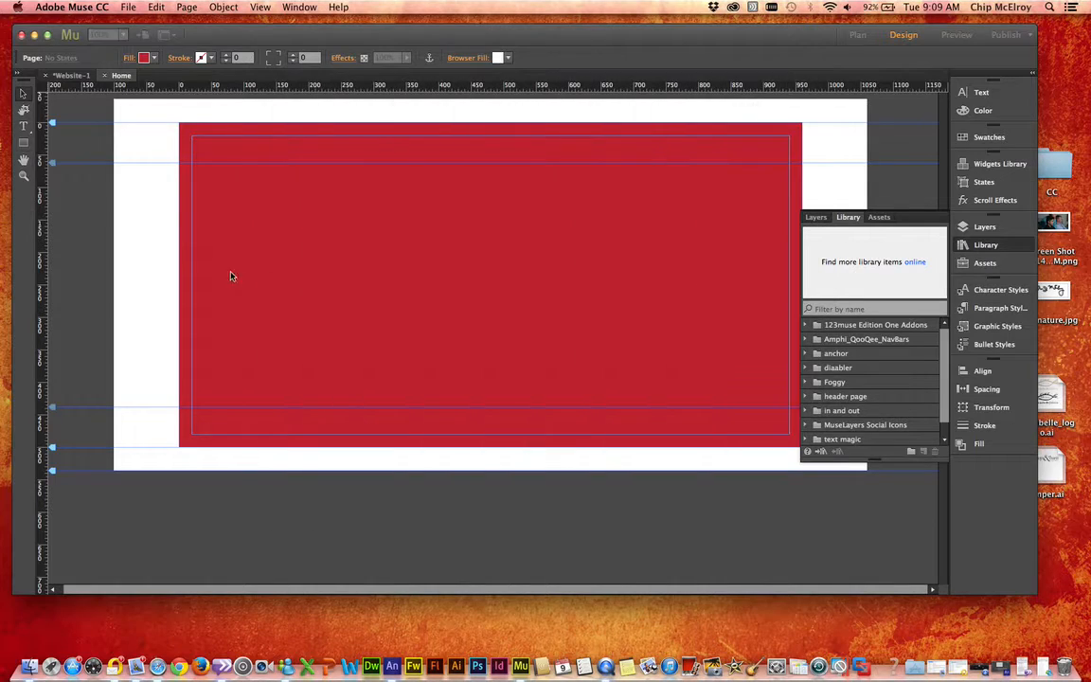
{"action": "left_click", "coordinate": [194, 145]}
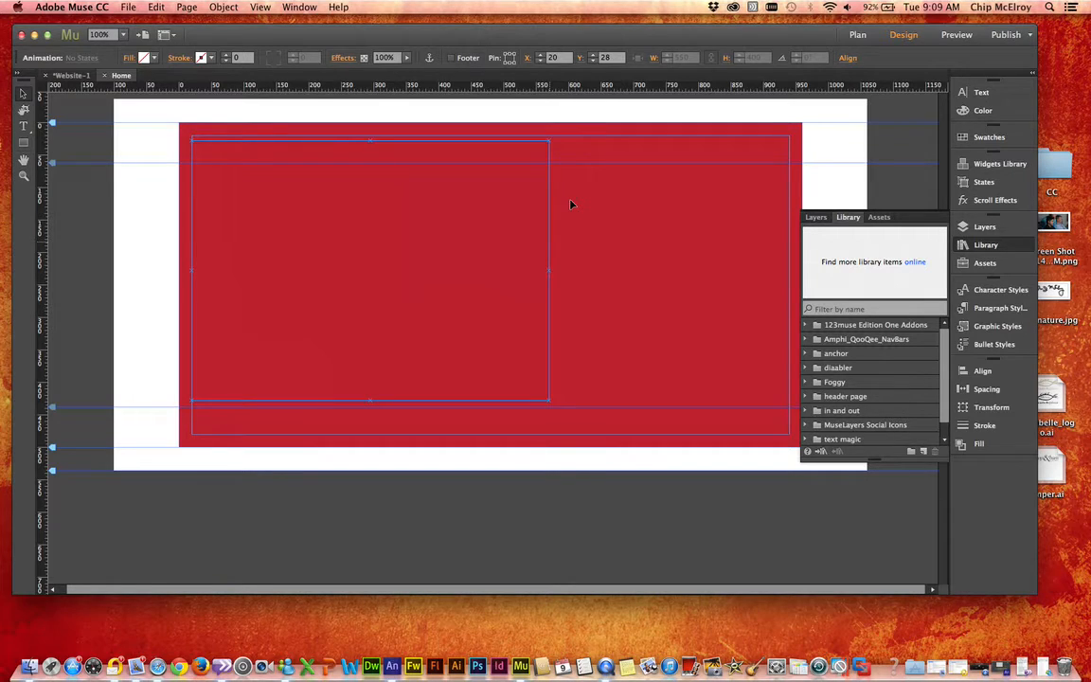
{"action": "key", "text": "super+z"}
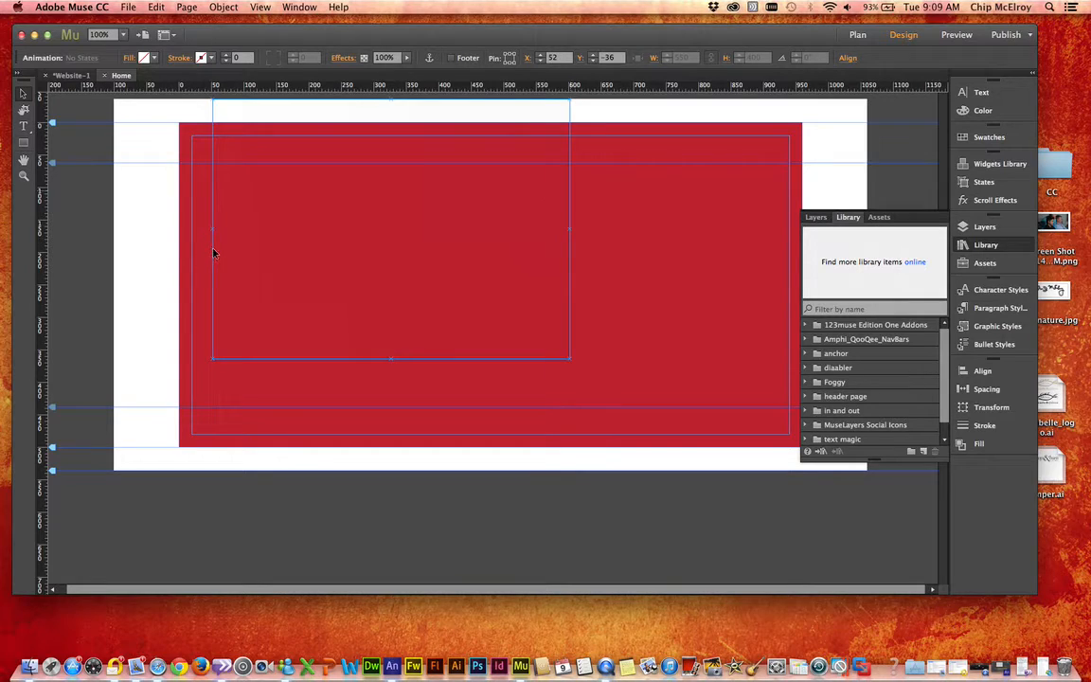
{"action": "left_click", "coordinate": [142, 210]}
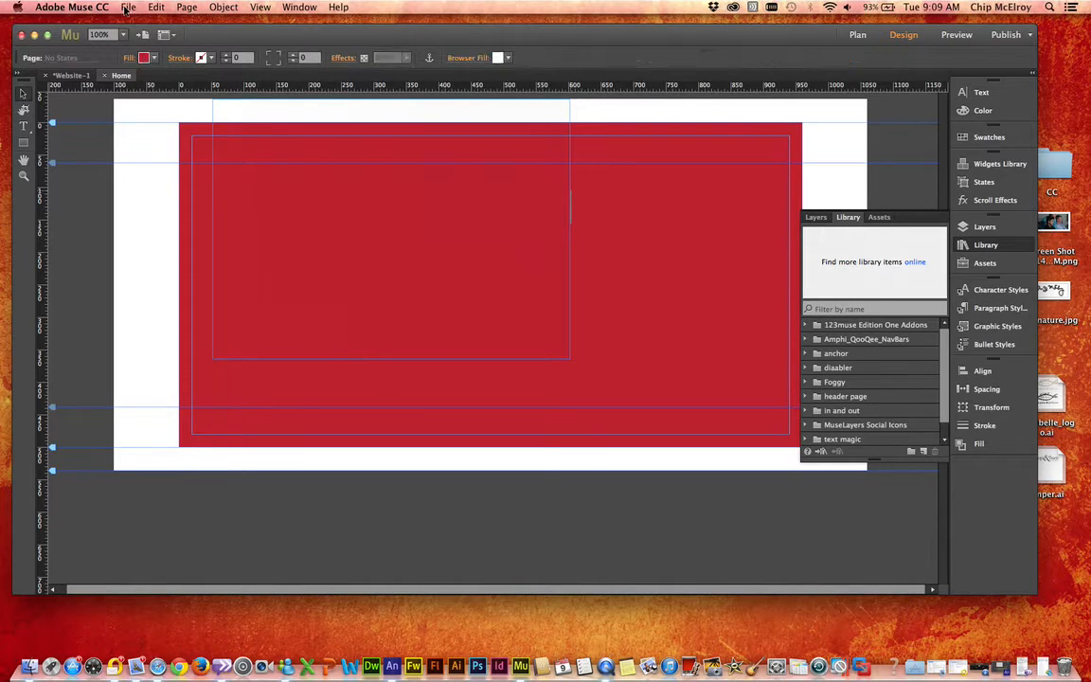
Step: Save the Muse site to the Desktop as airplane_test
{"action": "left_click", "coordinate": [128, 8]}
{"action": "left_click", "coordinate": [157, 105]}
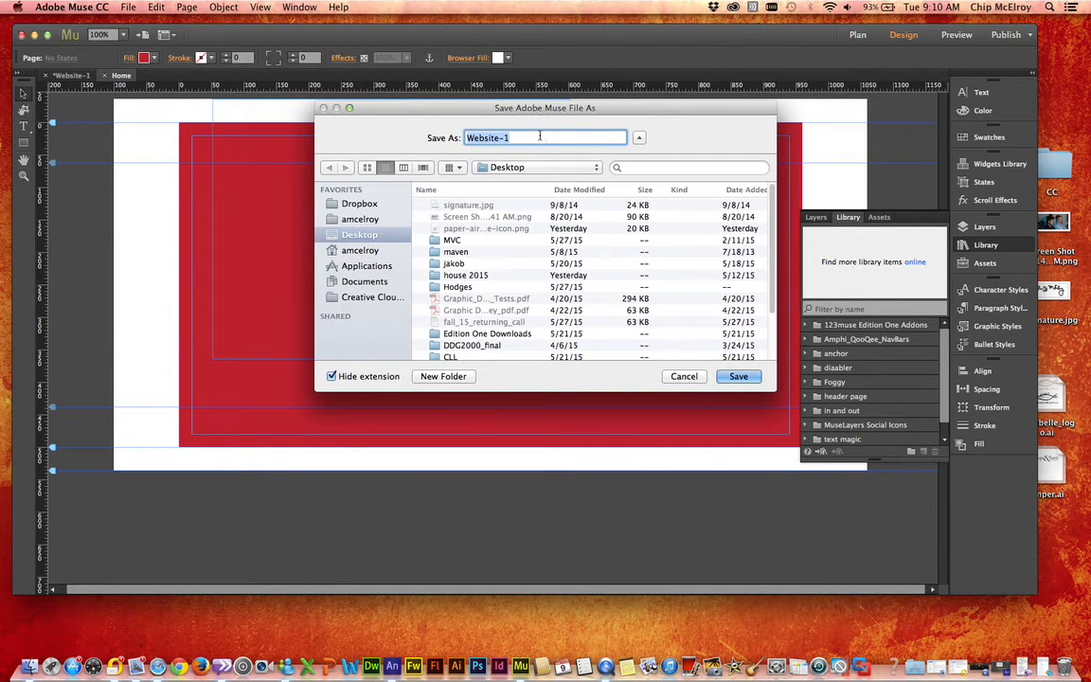
{"action": "type", "text": "airplane_test"}
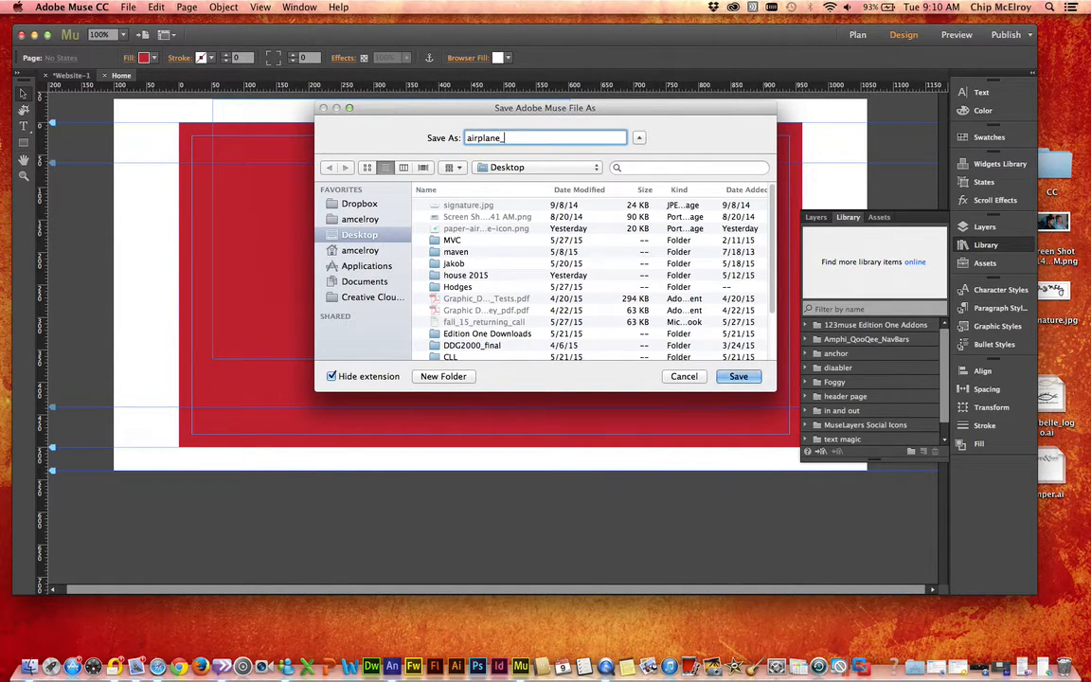
{"action": "left_click", "coordinate": [742, 377]}
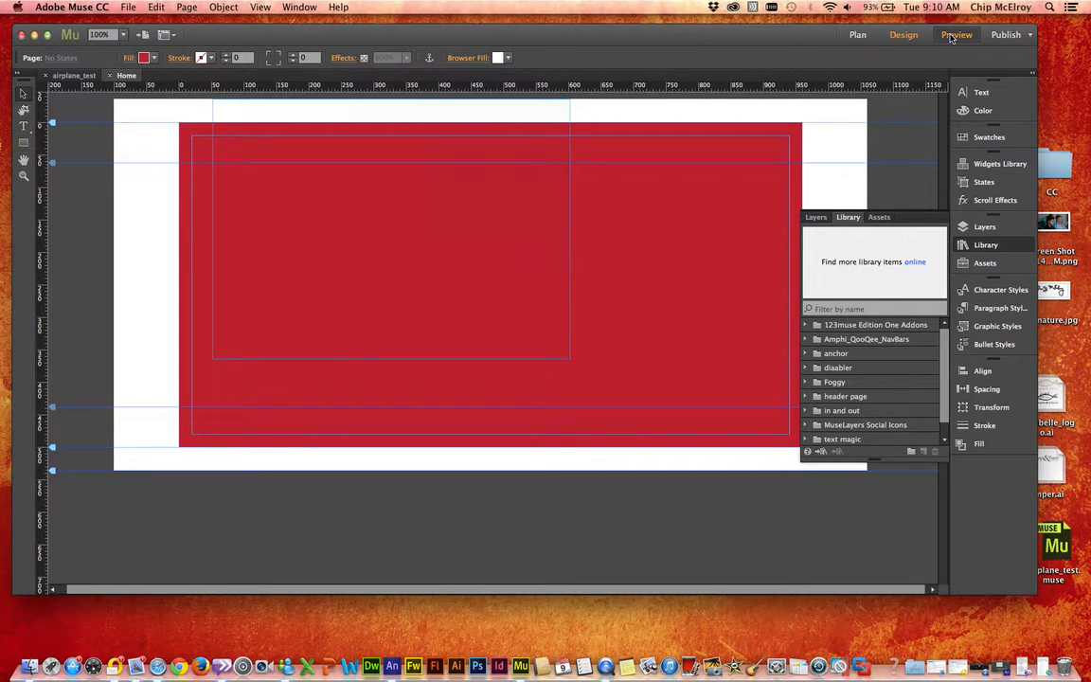
Step: Preview the Home page twice to check the airplane animation, and close the preview
{"action": "left_click", "coordinate": [955, 35]}
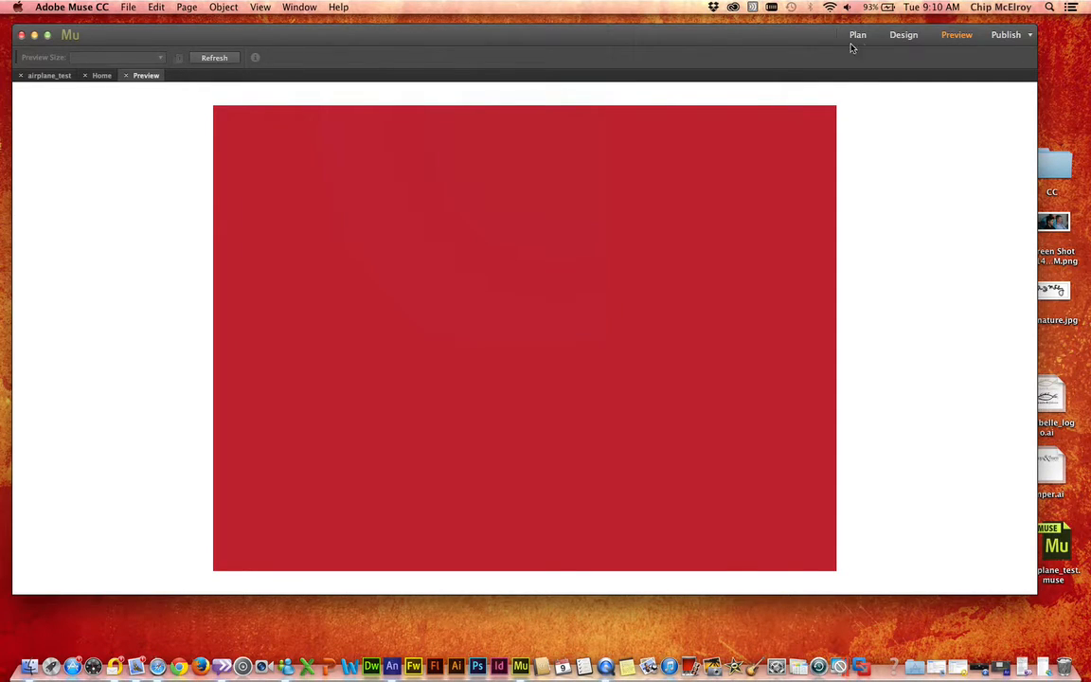
{"action": "left_click", "coordinate": [902, 36]}
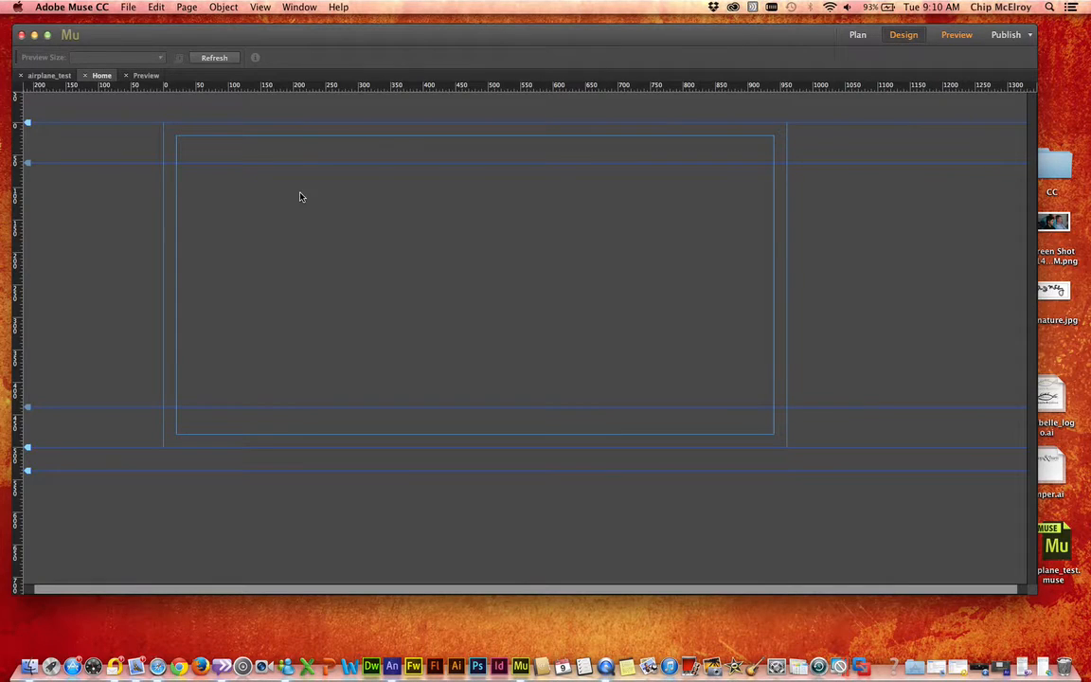
{"action": "left_click", "coordinate": [956, 36]}
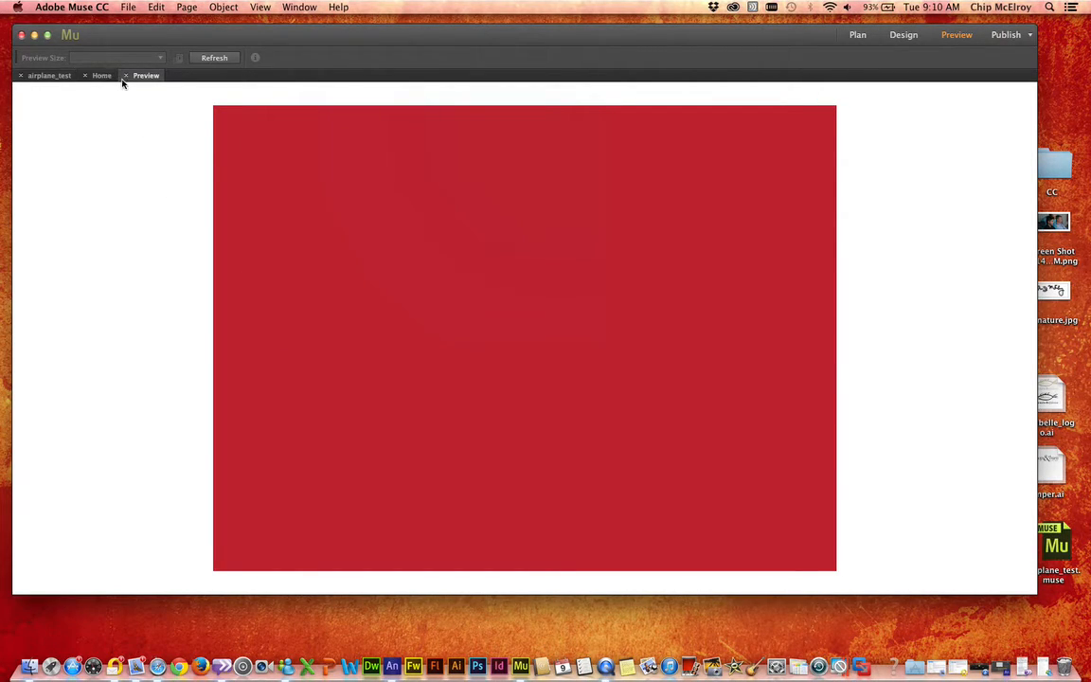
{"action": "left_click", "coordinate": [32, 38]}
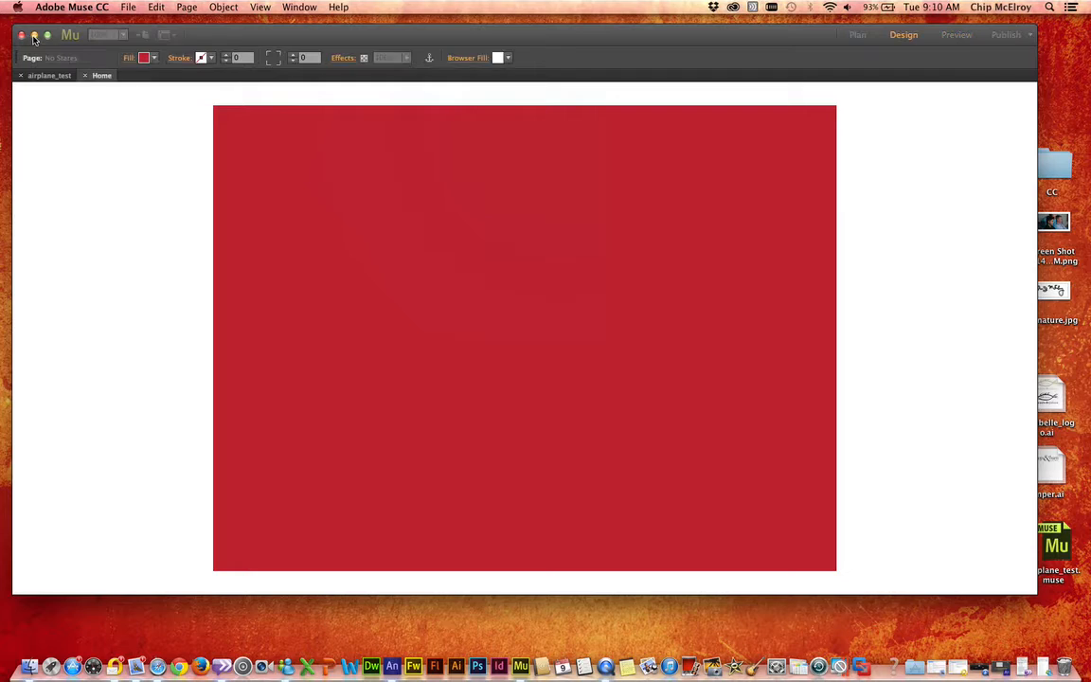
Step: Switch to Edge Animate, select the Stage's first Background Color keyframe, and turn off Auto-Transition Mode
{"action": "left_click", "coordinate": [393, 668]}
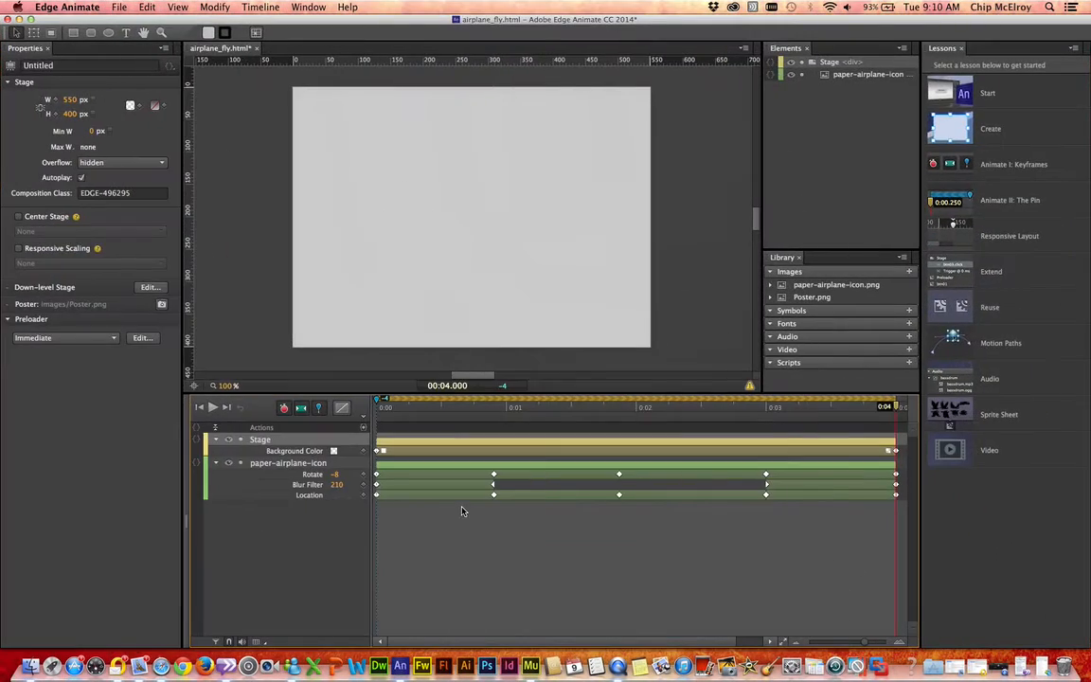
{"action": "left_click", "coordinate": [379, 451]}
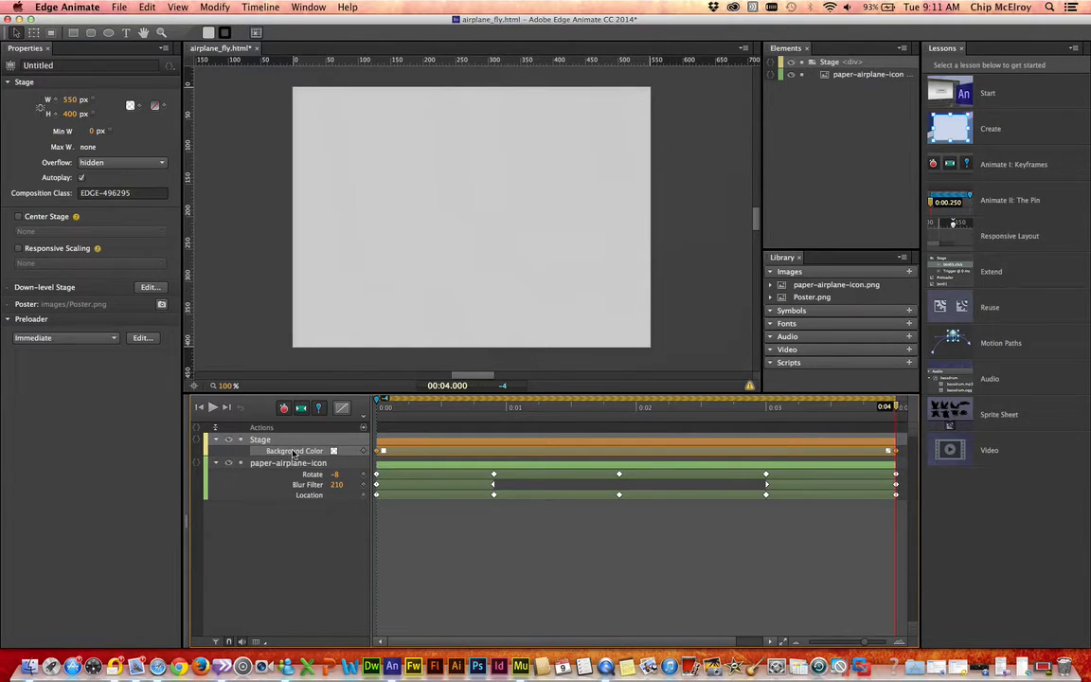
{"action": "left_click", "coordinate": [344, 455]}
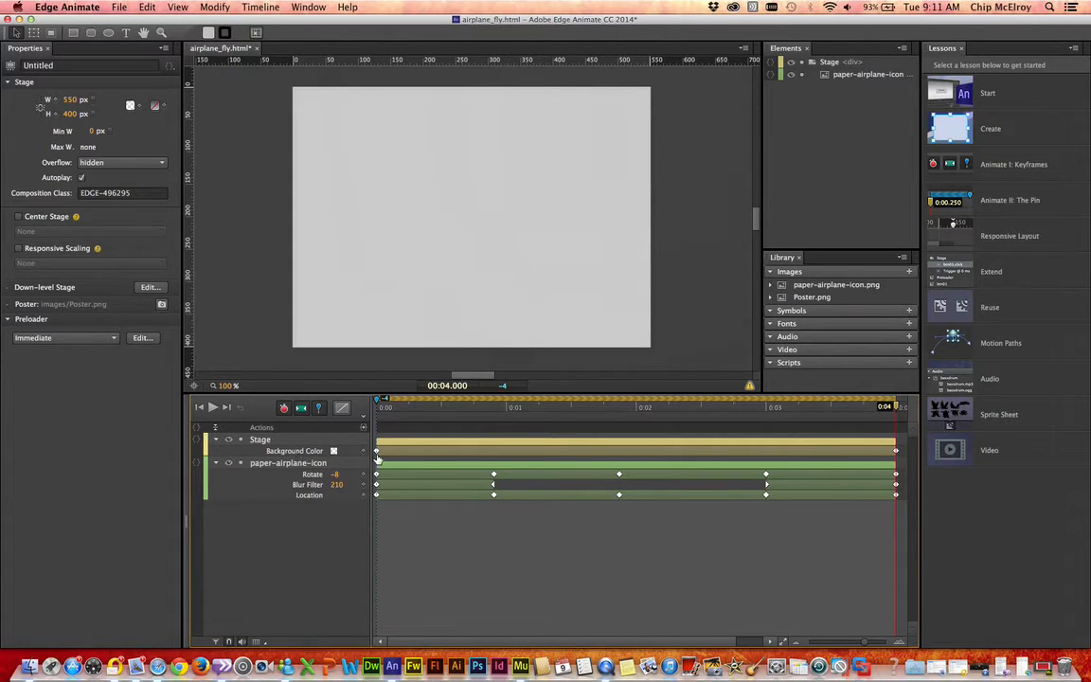
{"action": "left_click", "coordinate": [377, 450]}
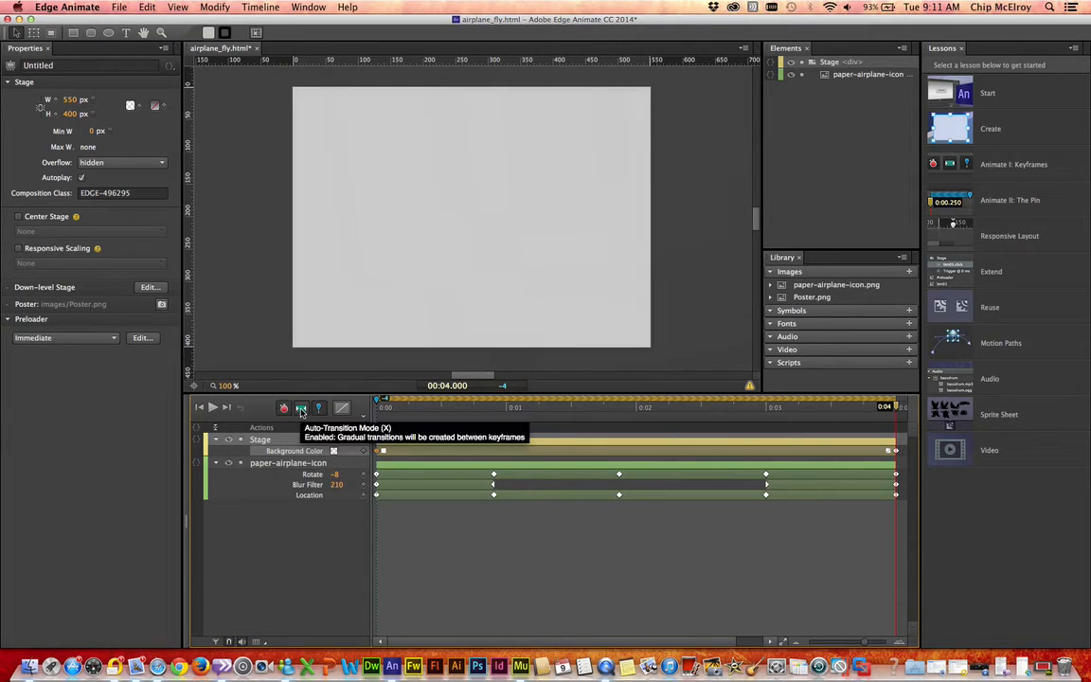
{"action": "left_click", "coordinate": [301, 408]}
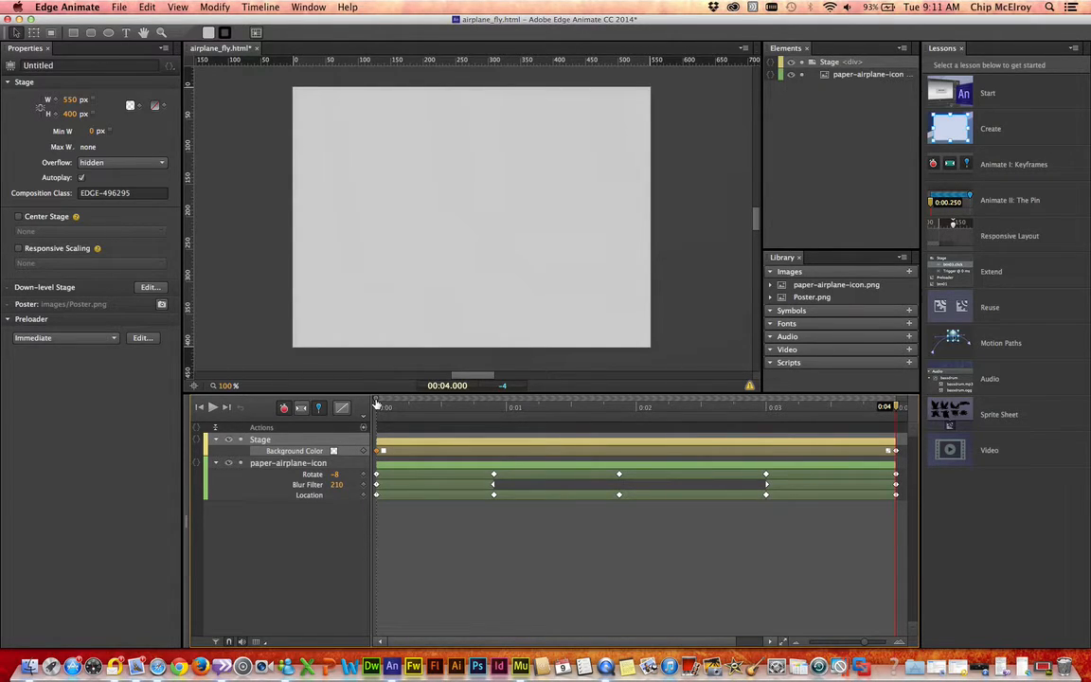
Step: Cut the Stage's Background Color transition and its keyframes from the timeline
{"action": "mouse_move", "coordinate": [557, 405]}
{"action": "left_mouse_down"}
{"action": "mouse_move", "coordinate": [922, 396]}
{"action": "mouse_move", "coordinate": [487, 417]}
{"action": "mouse_move", "coordinate": [319, 407]}
{"action": "left_mouse_up"}
{"action": "left_click", "coordinate": [384, 451]}
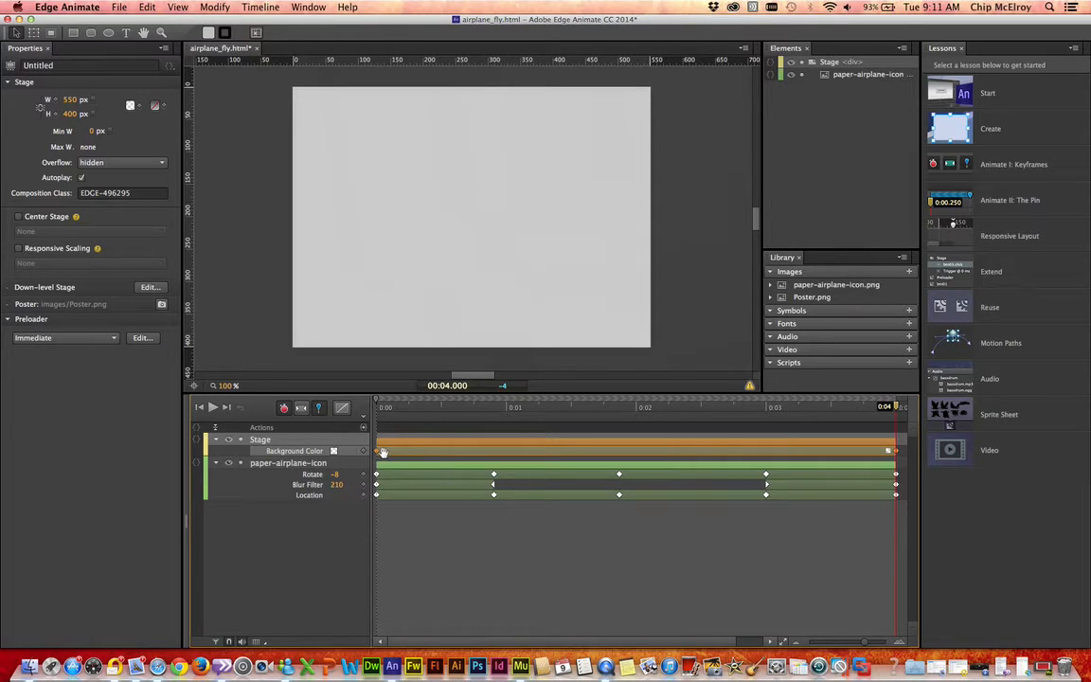
{"action": "right_click", "coordinate": [333, 446]}
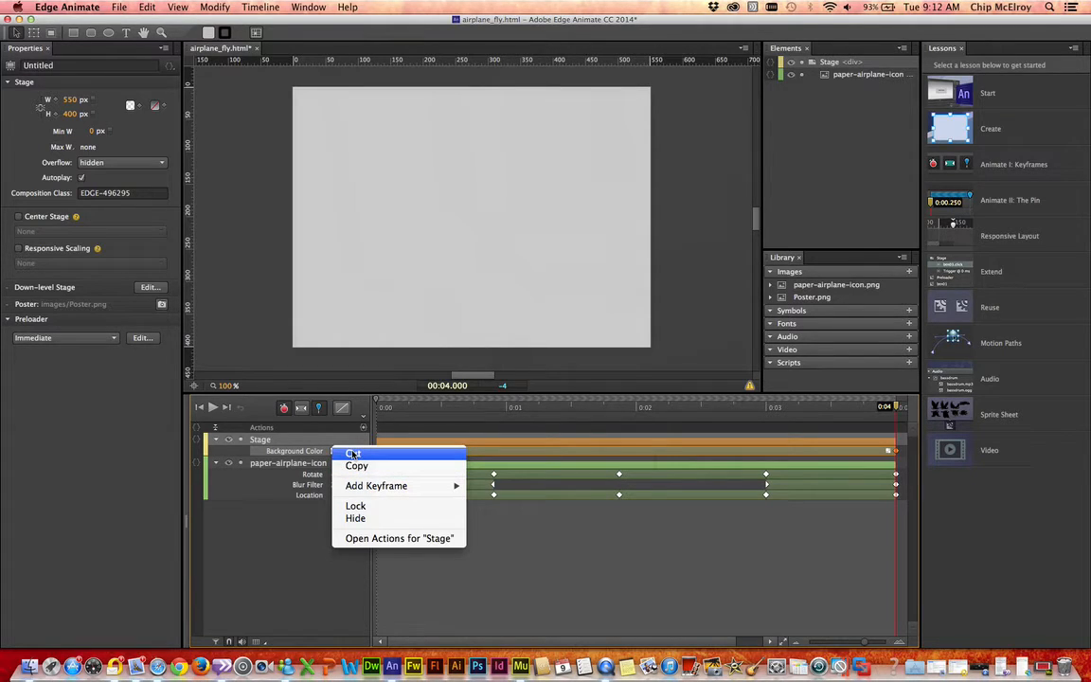
{"action": "left_click", "coordinate": [353, 454]}
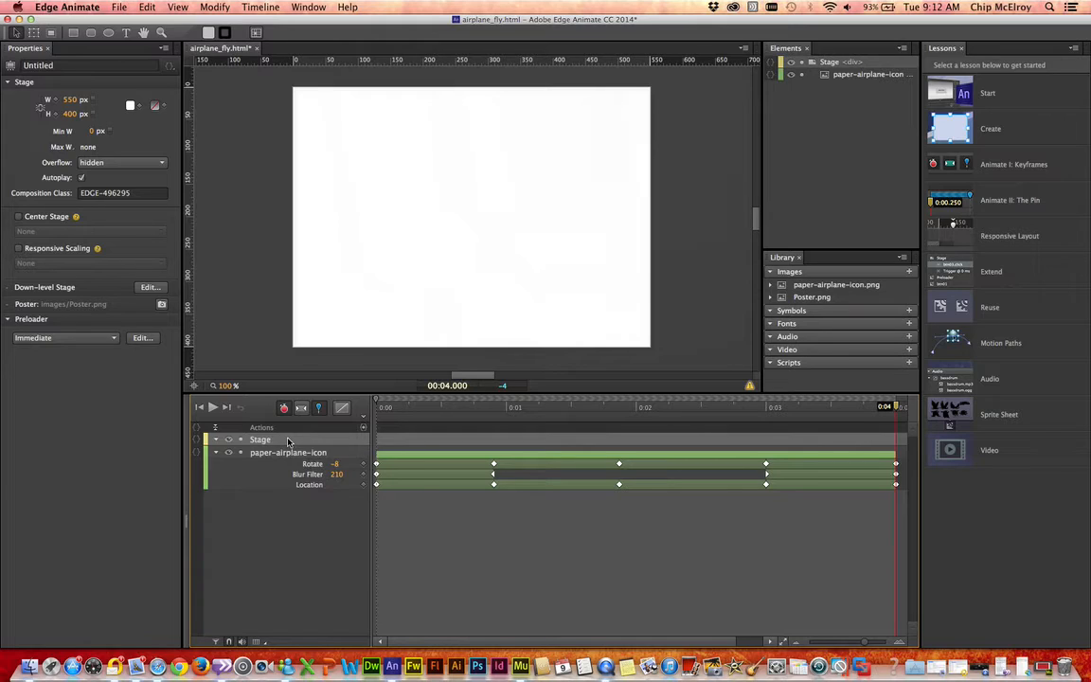
Step: Add a Background Color keyframe to the Stage at 0:04 and make it fully transparent white, rgba(255,255,255,0.00)
{"action": "right_click", "coordinate": [289, 442]}
{"action": "mouse_move", "coordinate": [333, 486]}
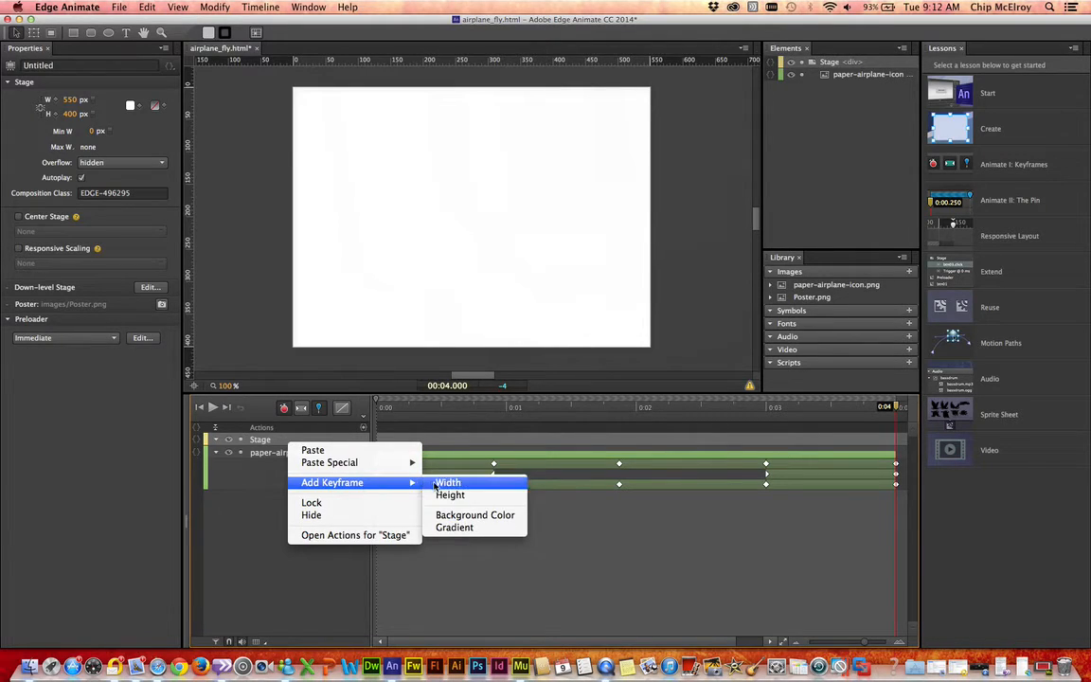
{"action": "left_click", "coordinate": [445, 520]}
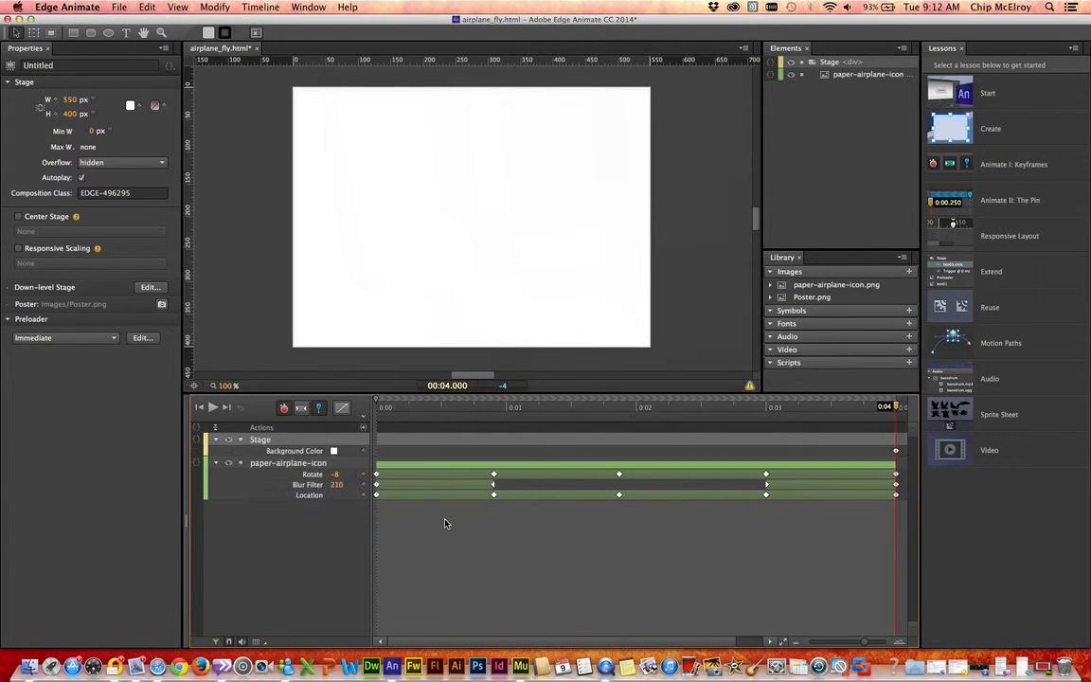
{"action": "left_click", "coordinate": [333, 453]}
{"action": "left_click", "coordinate": [335, 453]}
{"action": "left_click", "coordinate": [333, 452]}
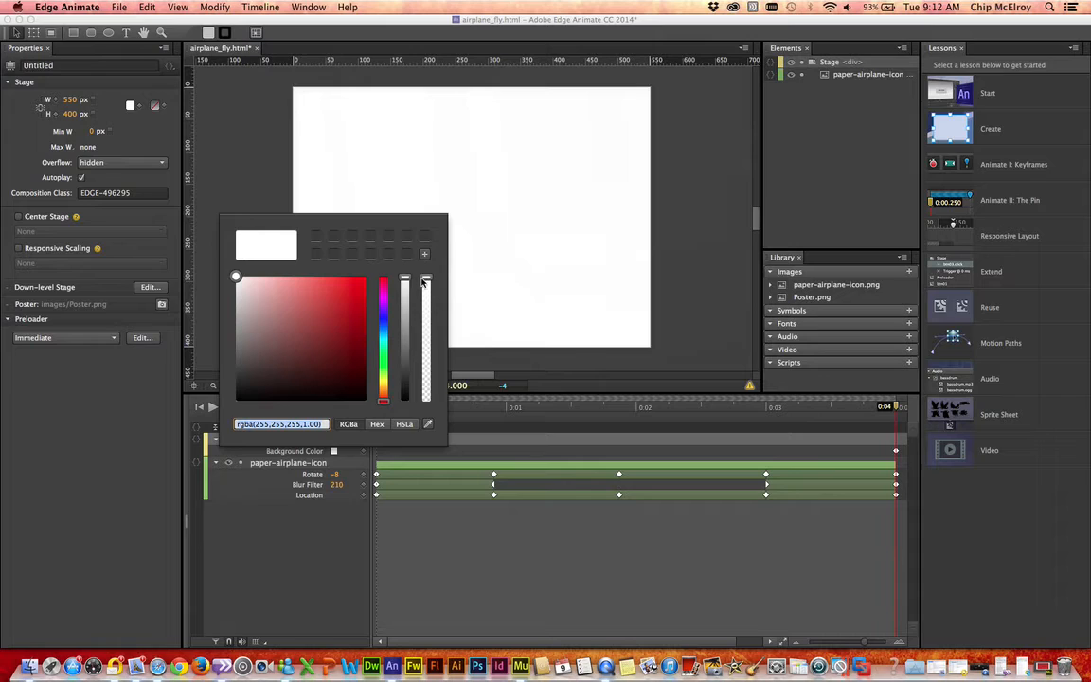
{"action": "left_click_drag", "start_coordinate": [425, 282], "coordinate": [427, 423]}
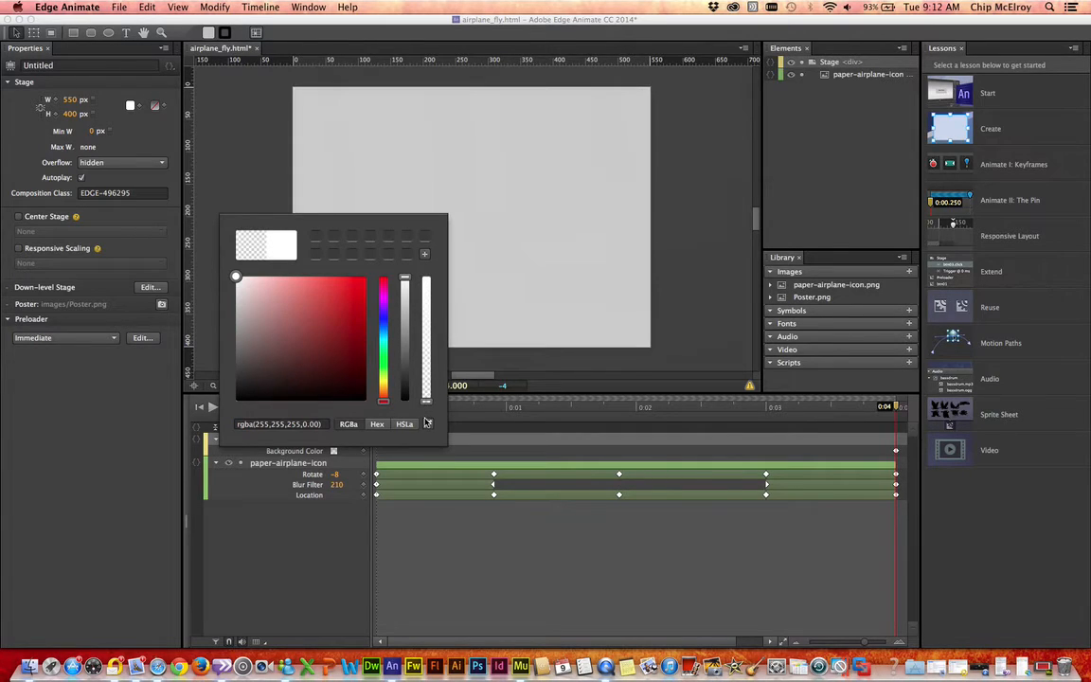
{"action": "left_click", "coordinate": [429, 609]}
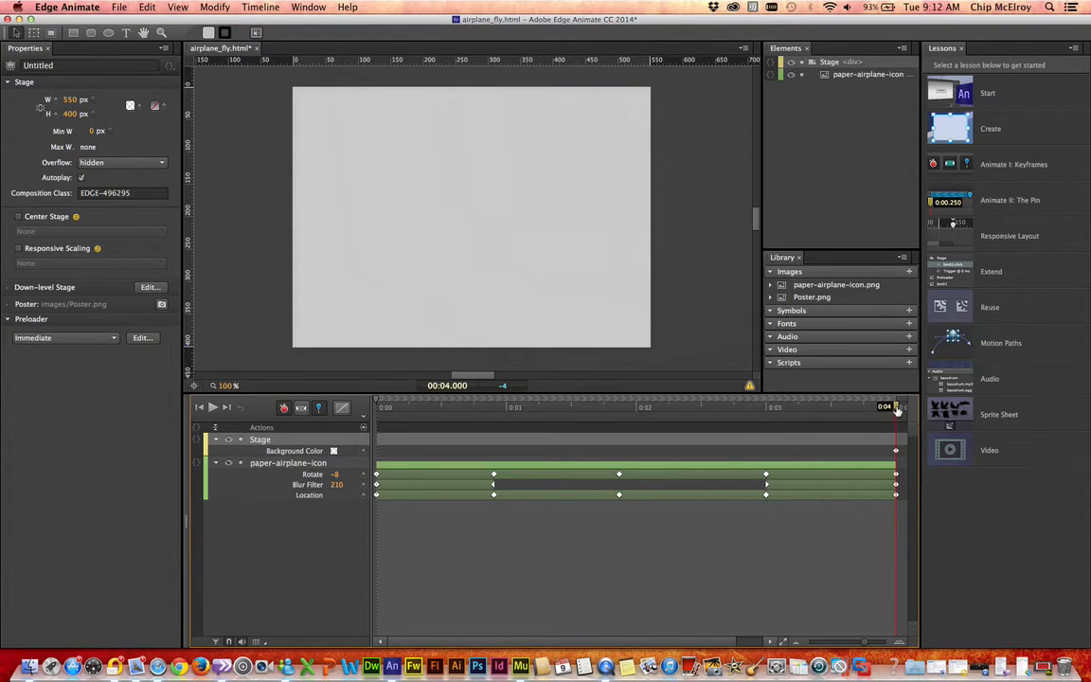
Step: Add a Stage Background Color keyframe at 0:00 and check that its colour is fully transparent
{"action": "mouse_move", "coordinate": [897, 409]}
{"action": "left_mouse_down"}
{"action": "mouse_move", "coordinate": [478, 434]}
{"action": "mouse_move", "coordinate": [419, 431]}
{"action": "mouse_move", "coordinate": [398, 417]}
{"action": "mouse_move", "coordinate": [317, 433]}
{"action": "mouse_move", "coordinate": [450, 417]}
{"action": "mouse_move", "coordinate": [901, 409]}
{"action": "left_mouse_up"}
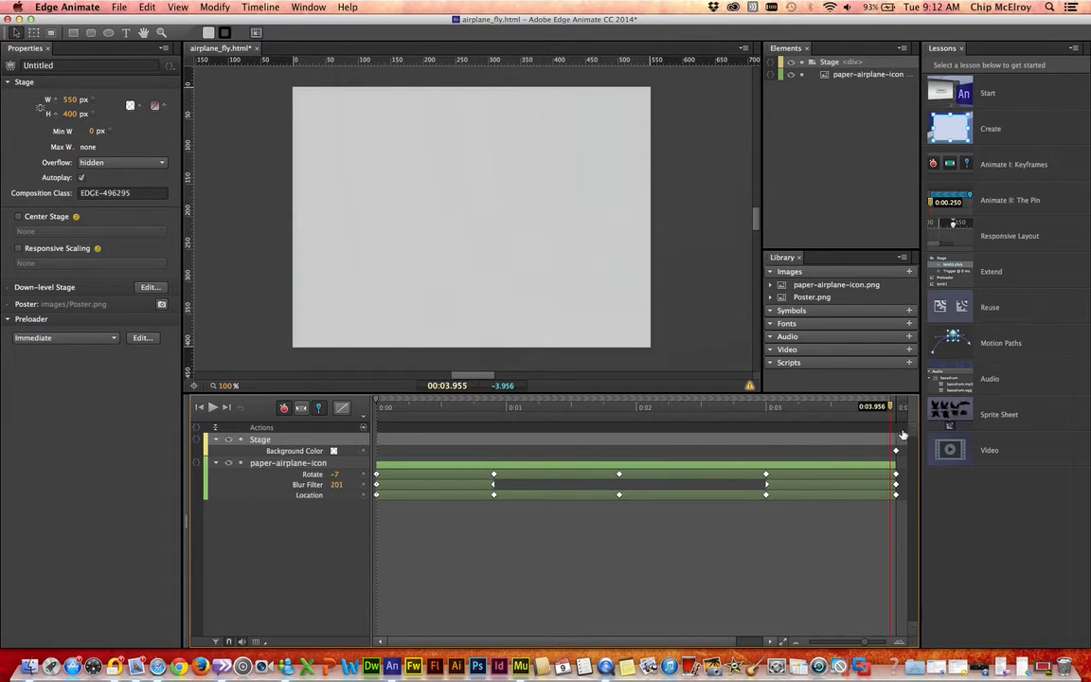
{"action": "left_click_drag", "start_coordinate": [749, 410], "coordinate": [334, 452]}
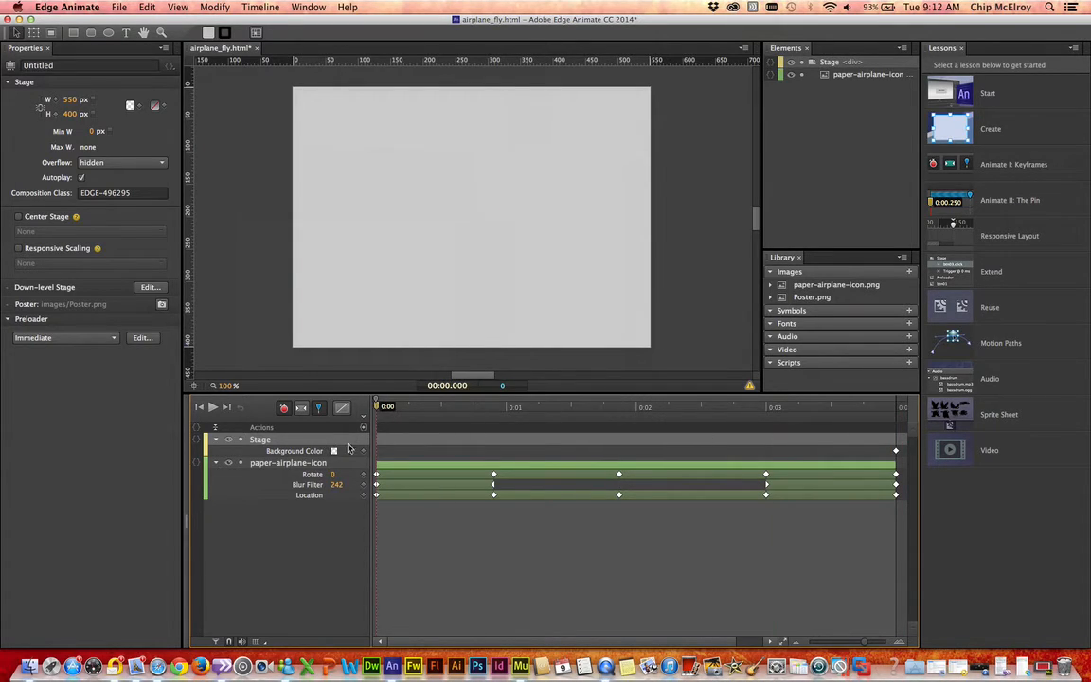
{"action": "left_click", "coordinate": [365, 452]}
{"action": "left_click", "coordinate": [333, 452]}
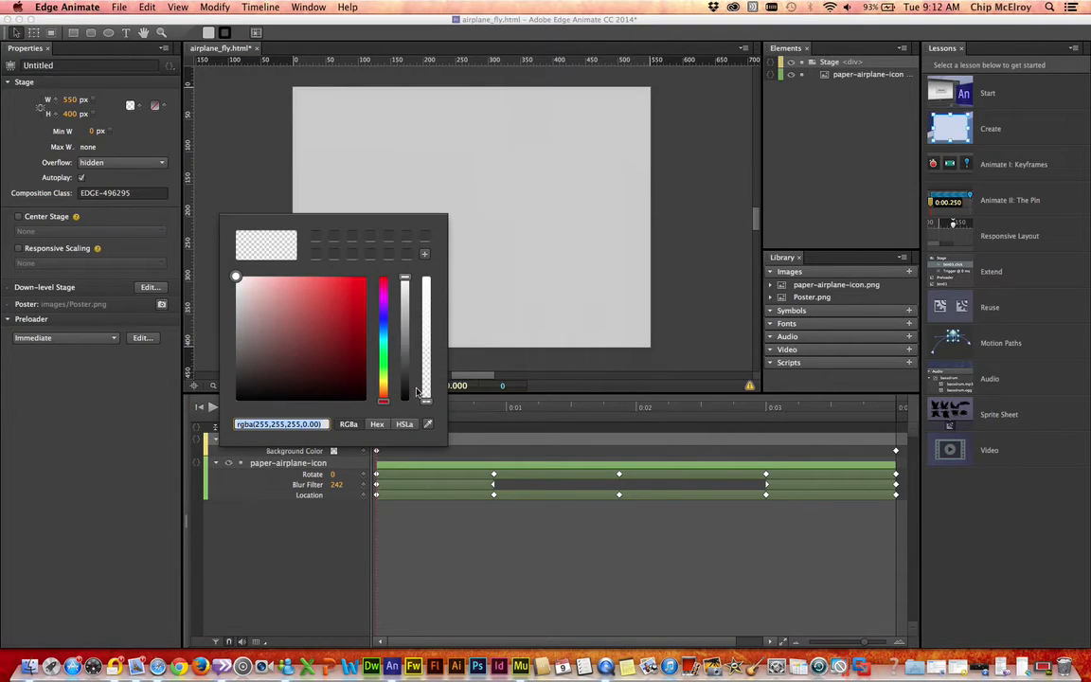
{"action": "left_click", "coordinate": [319, 584]}
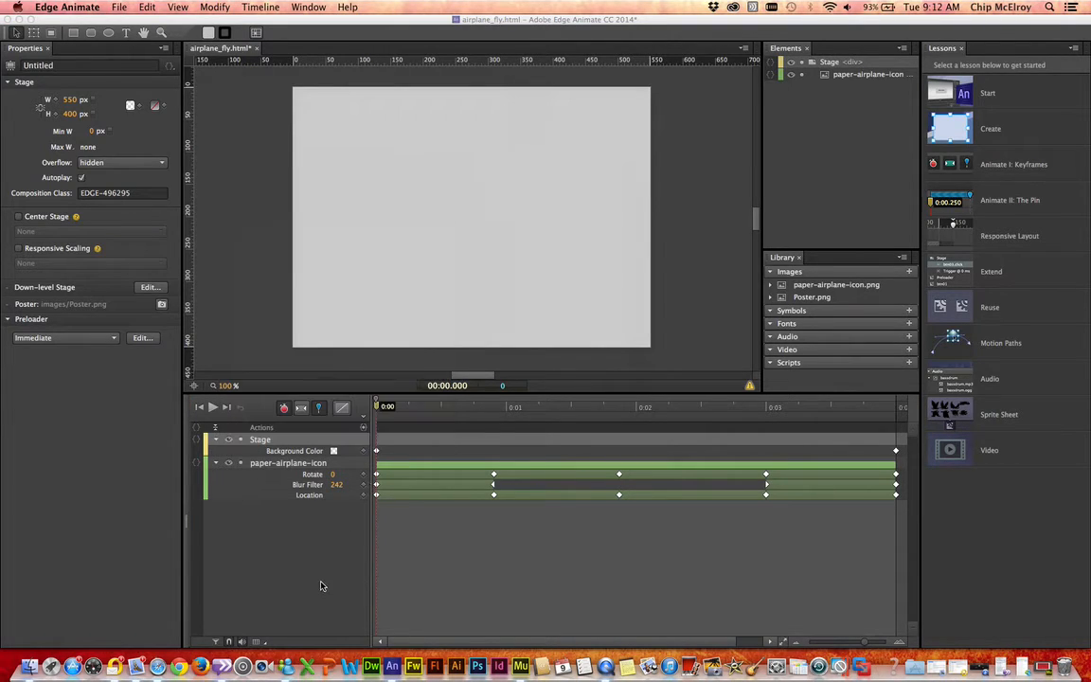
Step: Save the composition and publish it as an Animate Deployment Package named airplane_fly
{"action": "left_click", "coordinate": [122, 8]}
{"action": "left_click", "coordinate": [128, 92]}
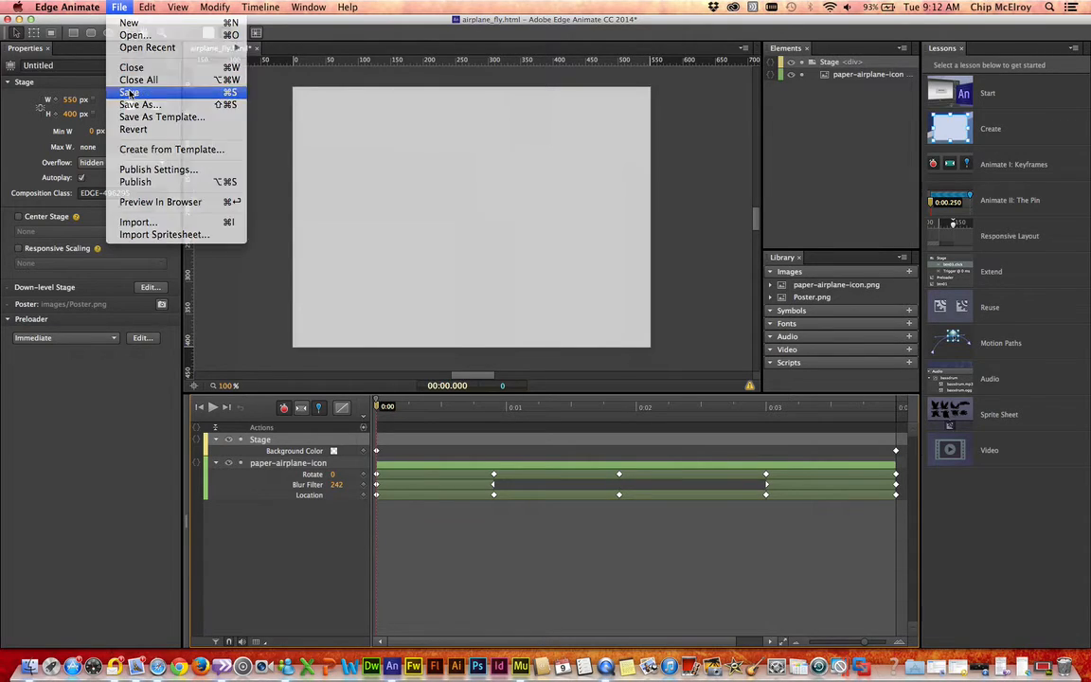
{"action": "left_click", "coordinate": [119, 8]}
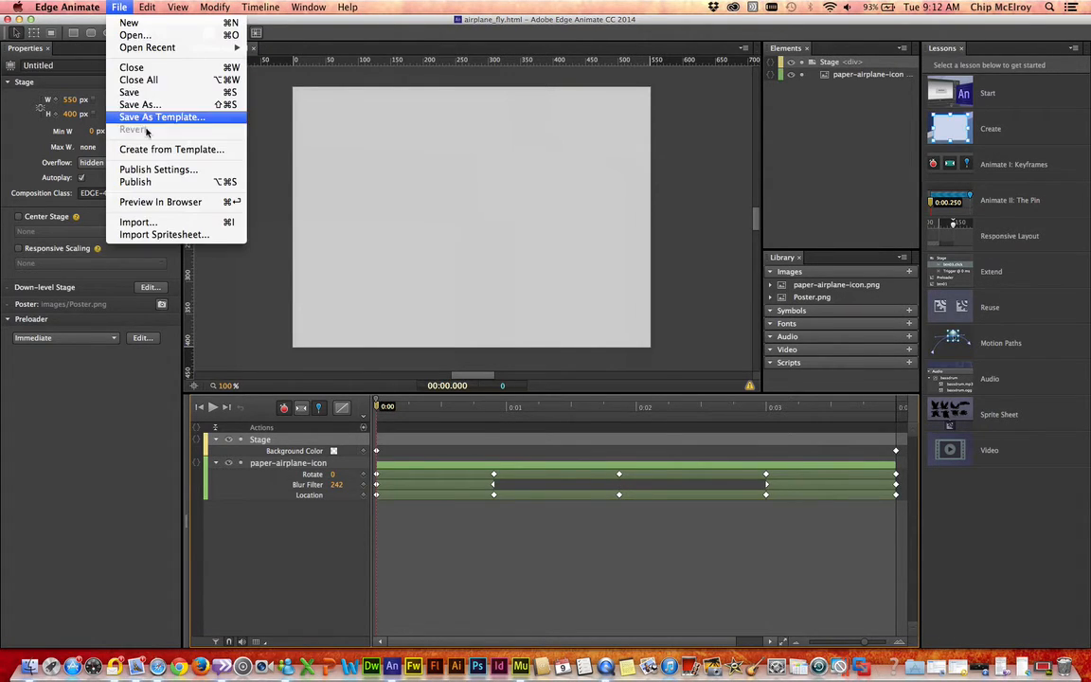
{"action": "left_click", "coordinate": [152, 170]}
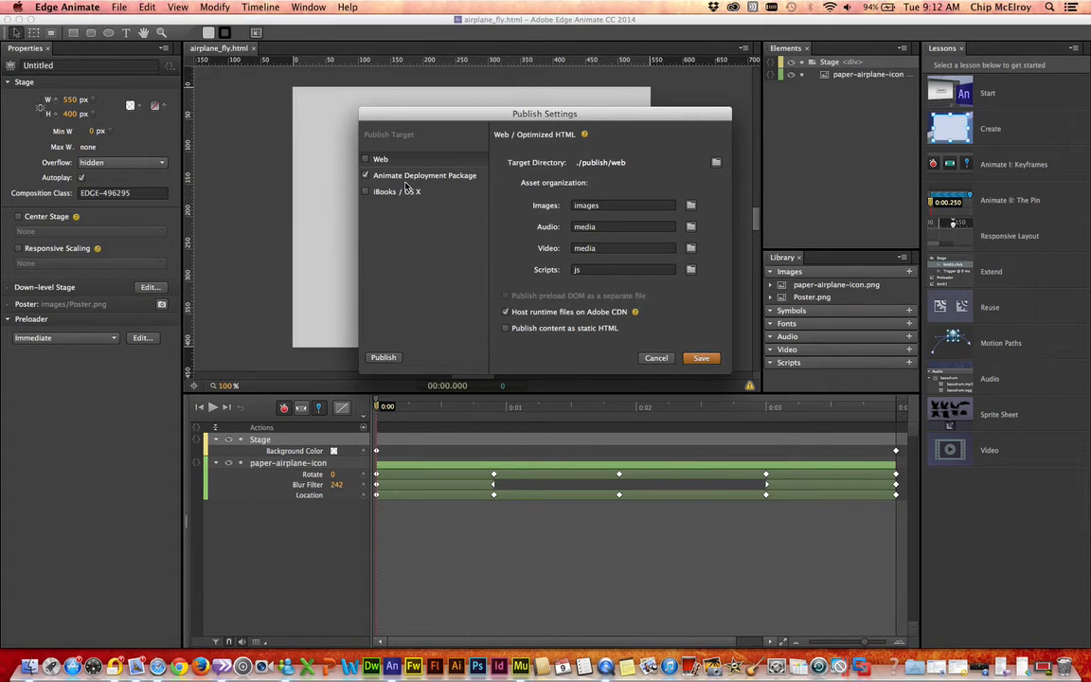
{"action": "left_click", "coordinate": [405, 177]}
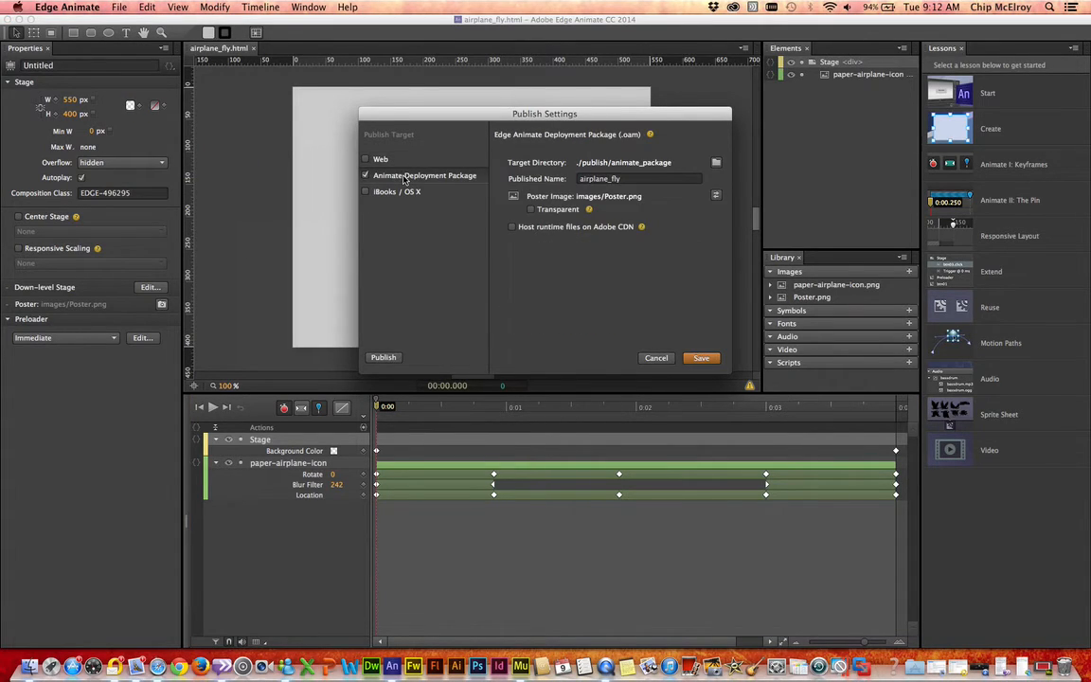
{"action": "left_click", "coordinate": [384, 358]}
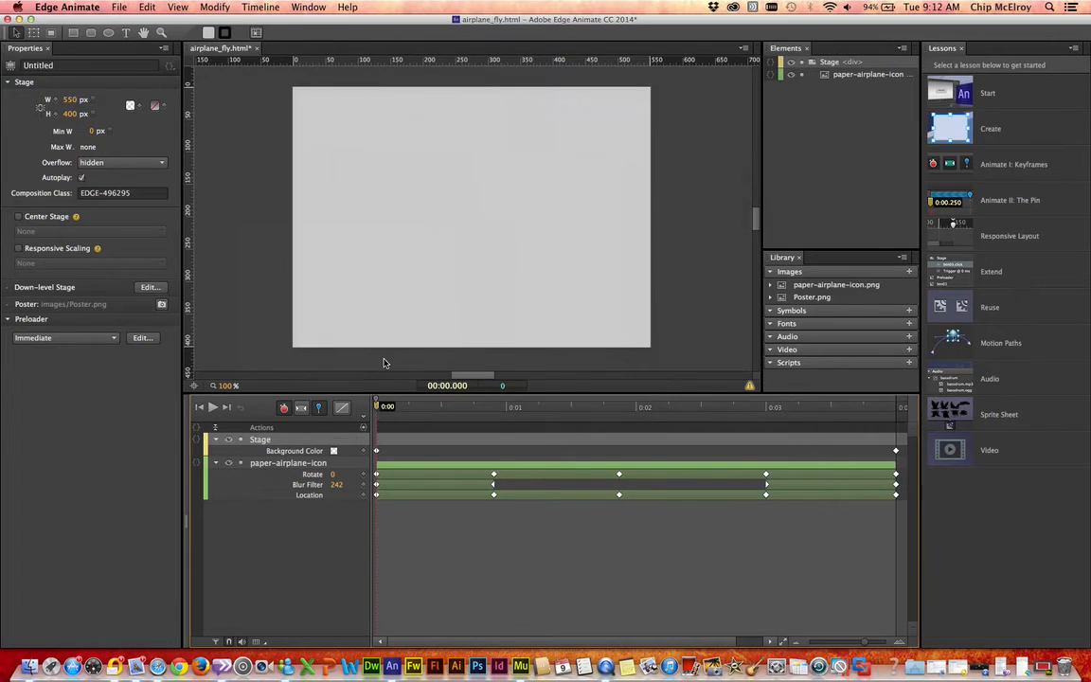
Step: Switch to Adobe Muse and delete the previously placed airplane animation from the Home page
{"action": "left_click", "coordinate": [17, 20]}
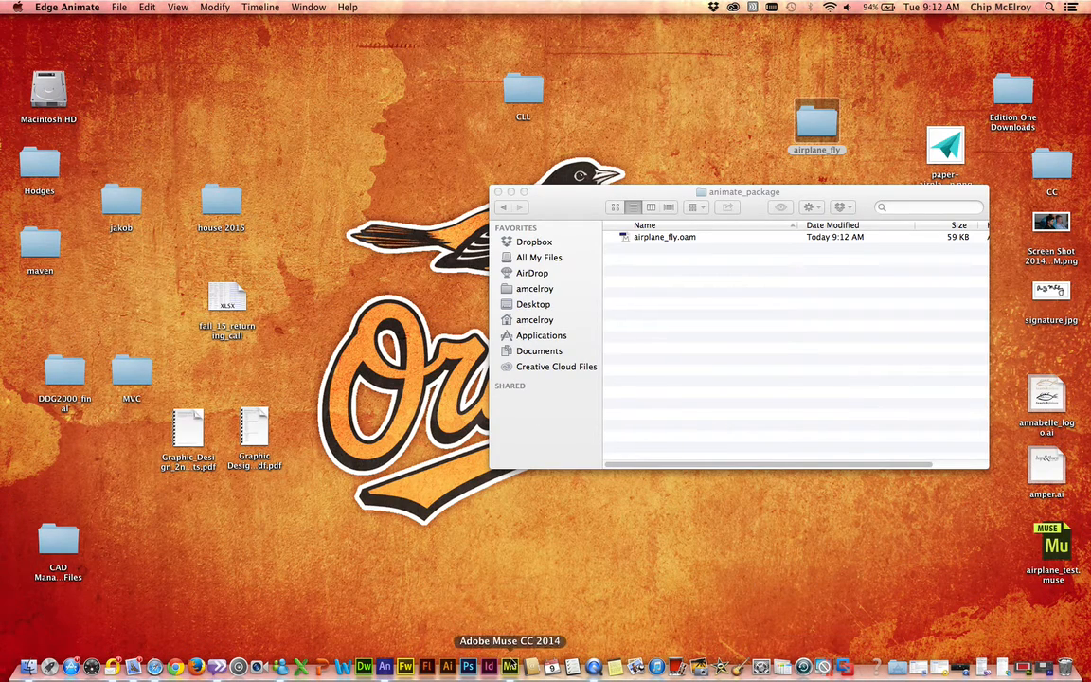
{"action": "left_click", "coordinate": [509, 666]}
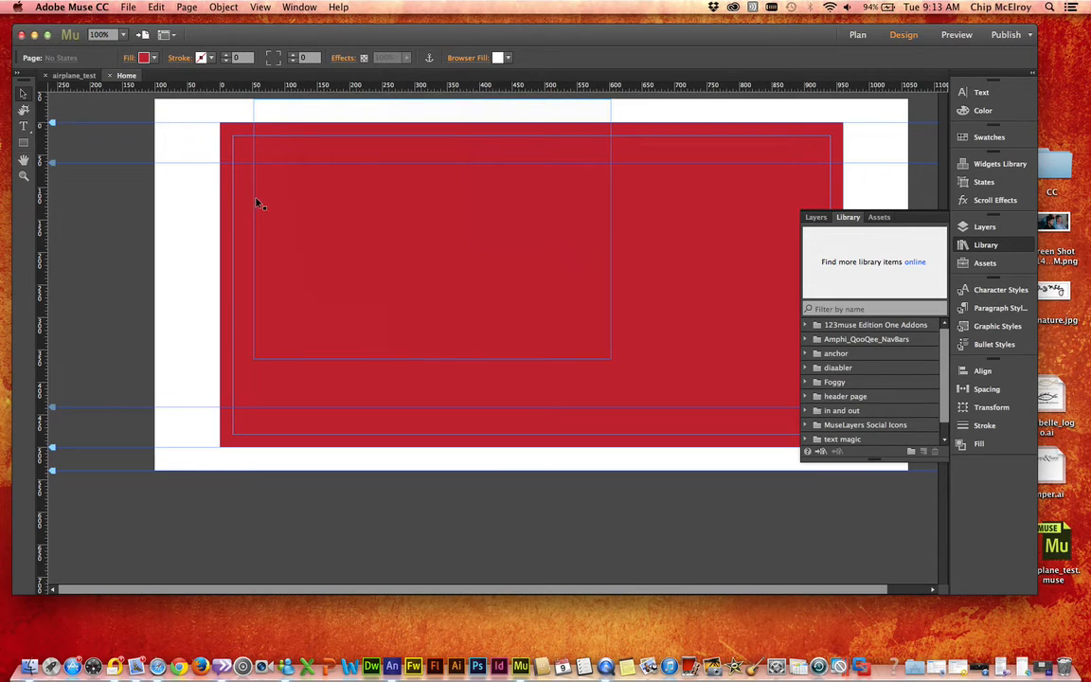
{"action": "left_click_drag", "start_coordinate": [188, 198], "coordinate": [301, 251]}
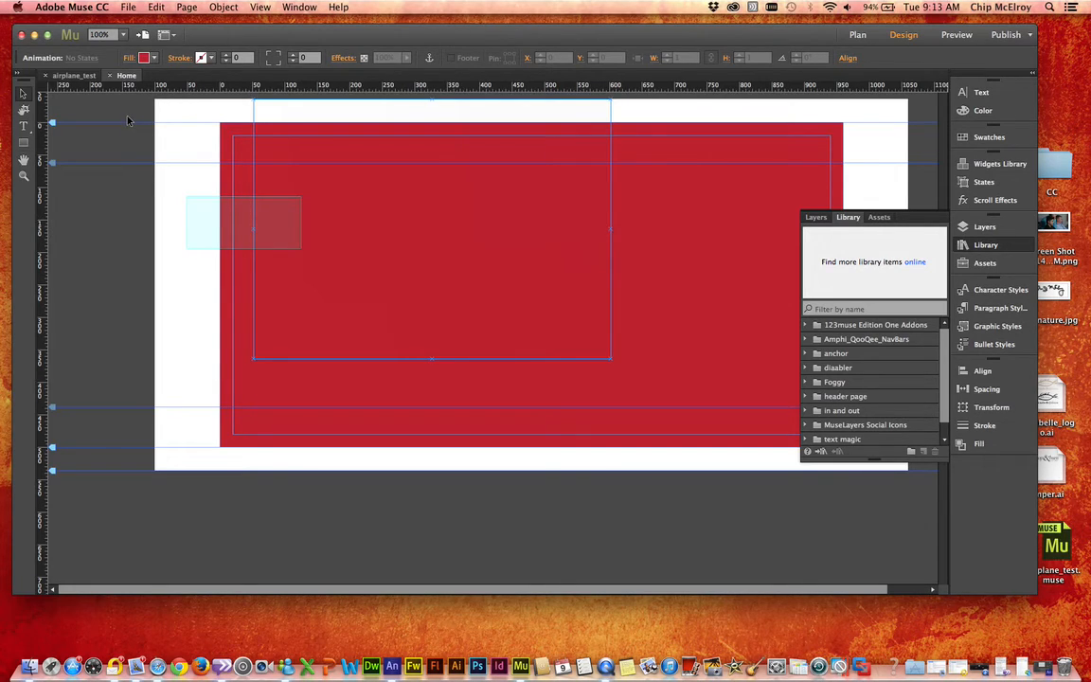
{"action": "key", "text": "Delete"}
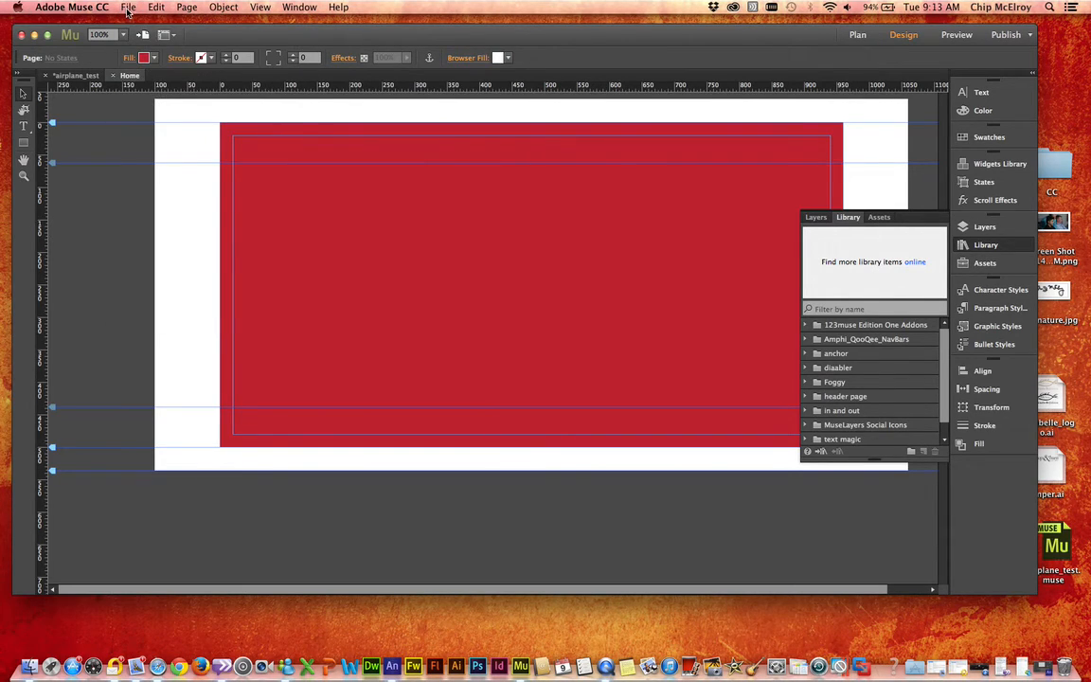
Step: Import airplane_fly.oam from the airplane_fly project's publish/animate_package folder and place it near the red page's upper-left corner, at about X 25, Y 25
{"action": "left_click", "coordinate": [128, 8]}
{"action": "left_click", "coordinate": [158, 142]}
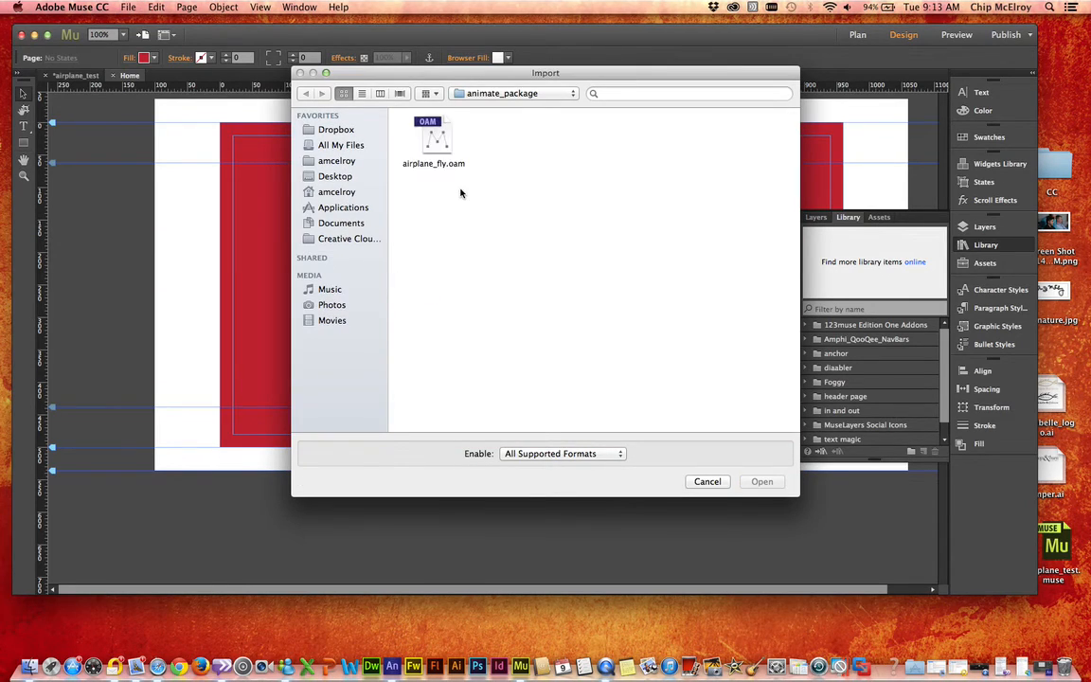
{"action": "left_click", "coordinate": [500, 92]}
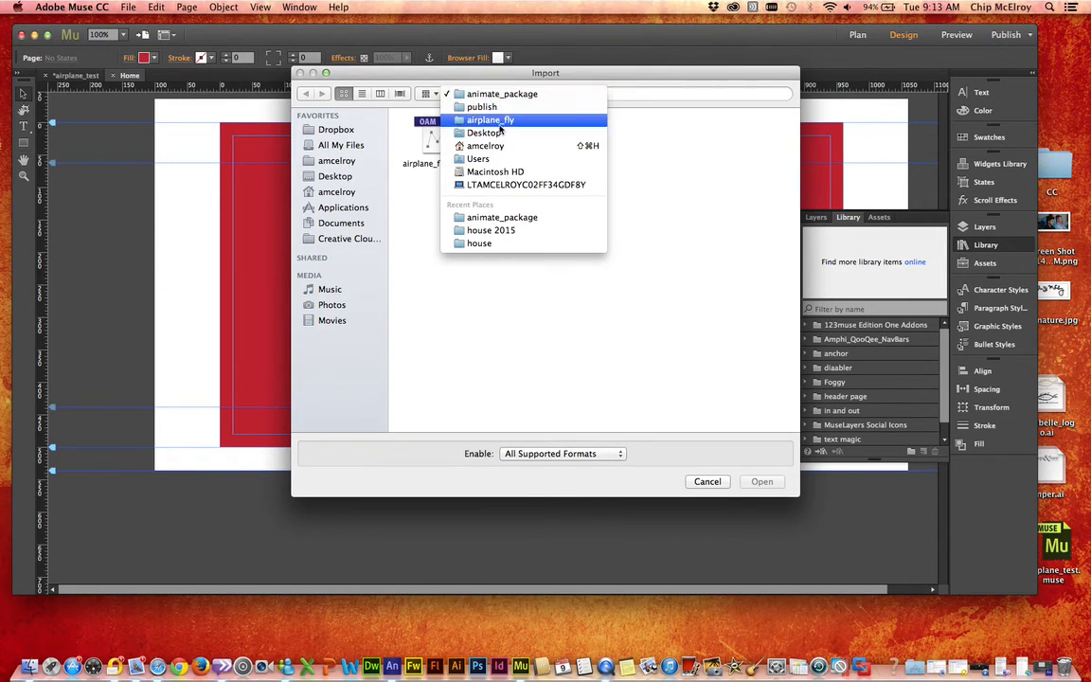
{"action": "left_click", "coordinate": [497, 133]}
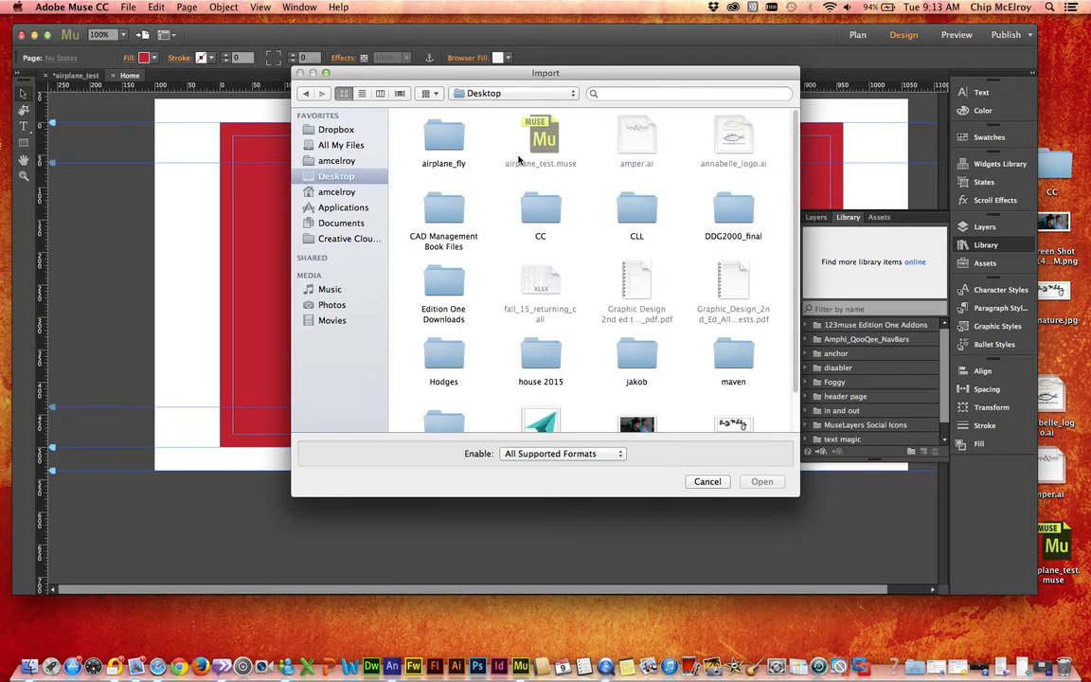
{"action": "double_click", "coordinate": [436, 139]}
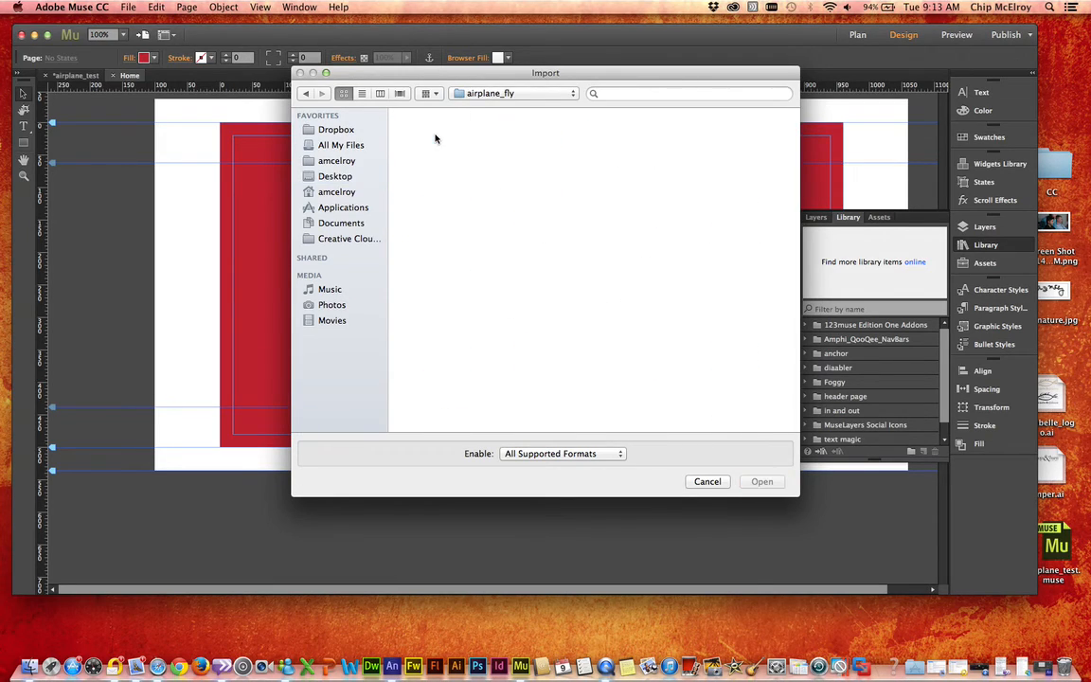
{"action": "double_click", "coordinate": [644, 221]}
{"action": "double_click", "coordinate": [444, 144]}
{"action": "left_click", "coordinate": [428, 143]}
{"action": "left_click", "coordinate": [750, 485]}
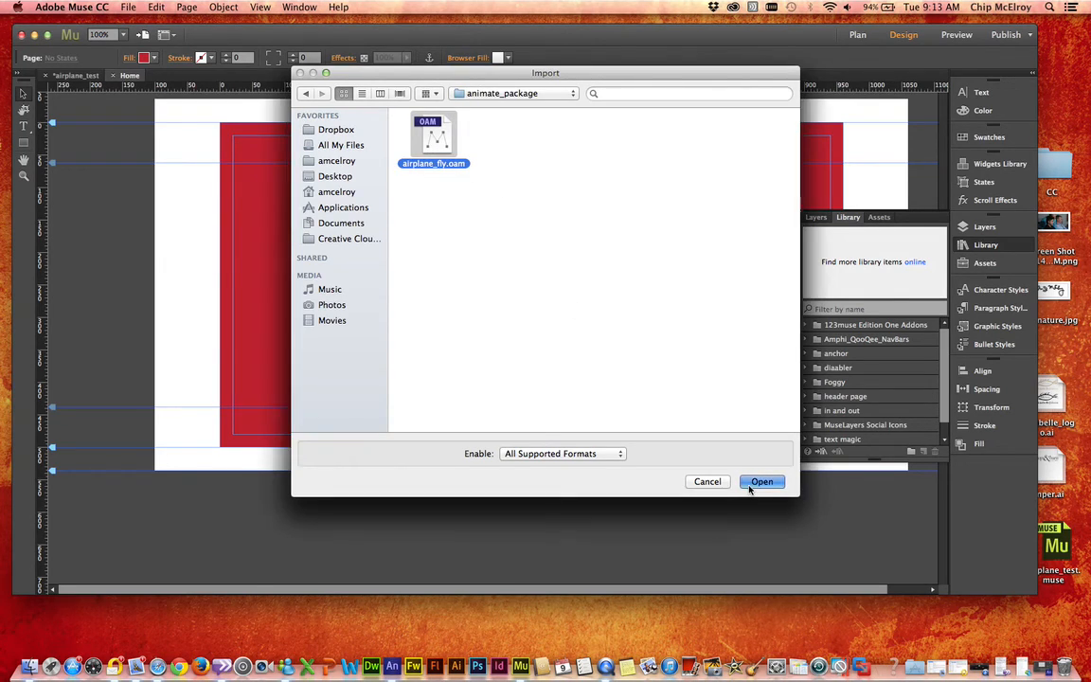
{"action": "left_click", "coordinate": [236, 139]}
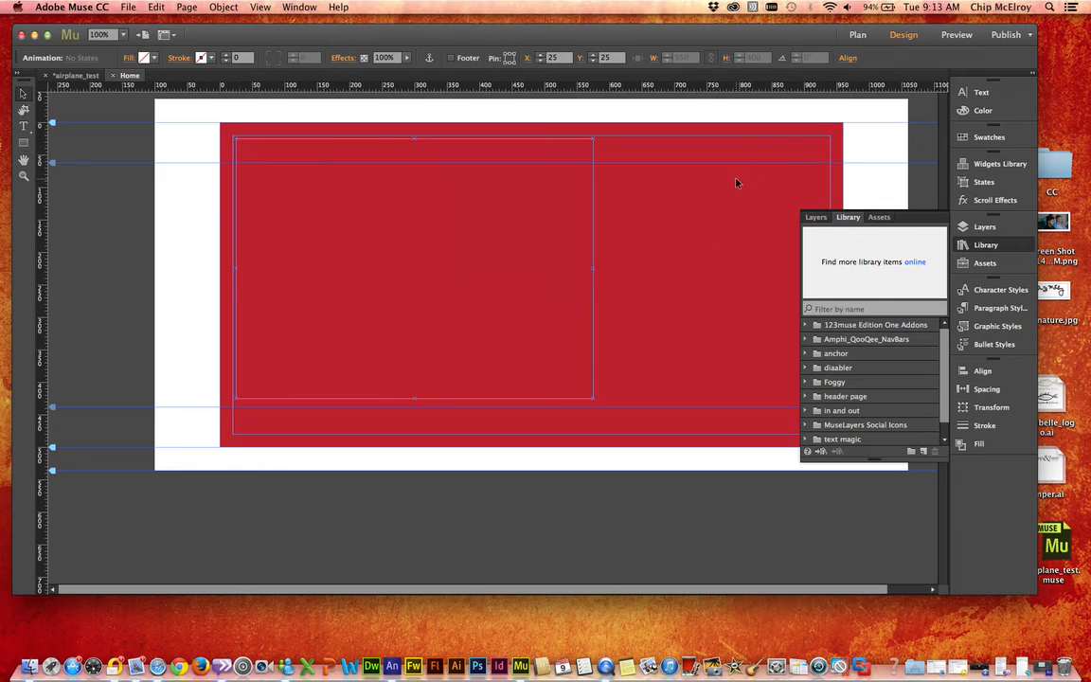
Step: Preview the Home page to check how the placed animation plays over the red background
{"action": "left_click", "coordinate": [957, 37]}
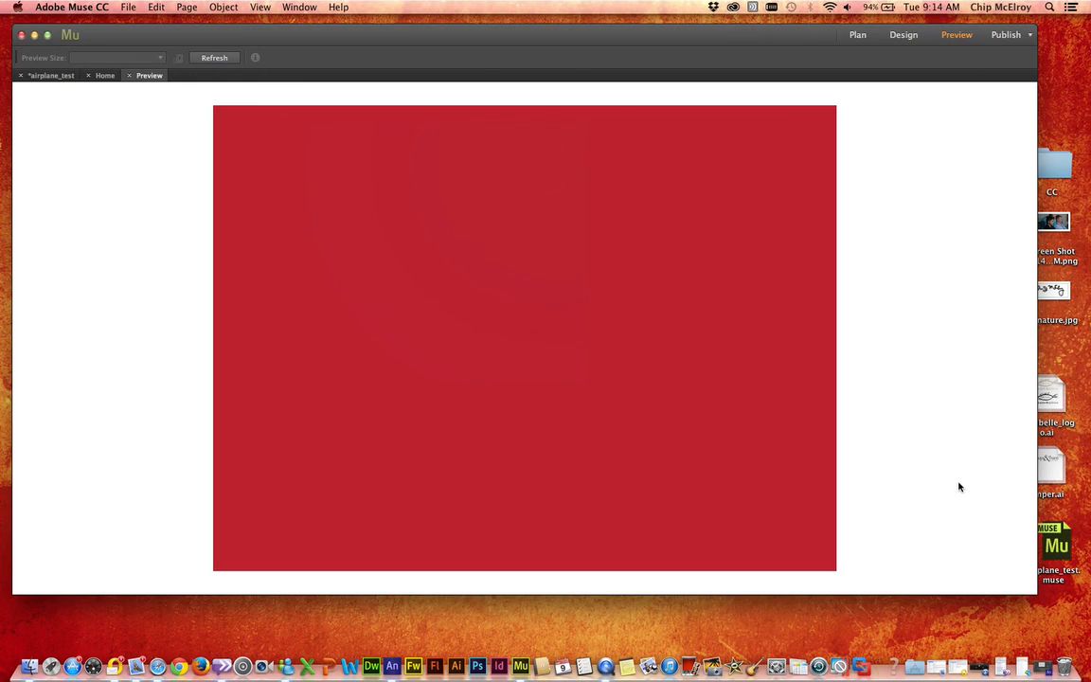
{"action": "left_click", "coordinate": [976, 668]}
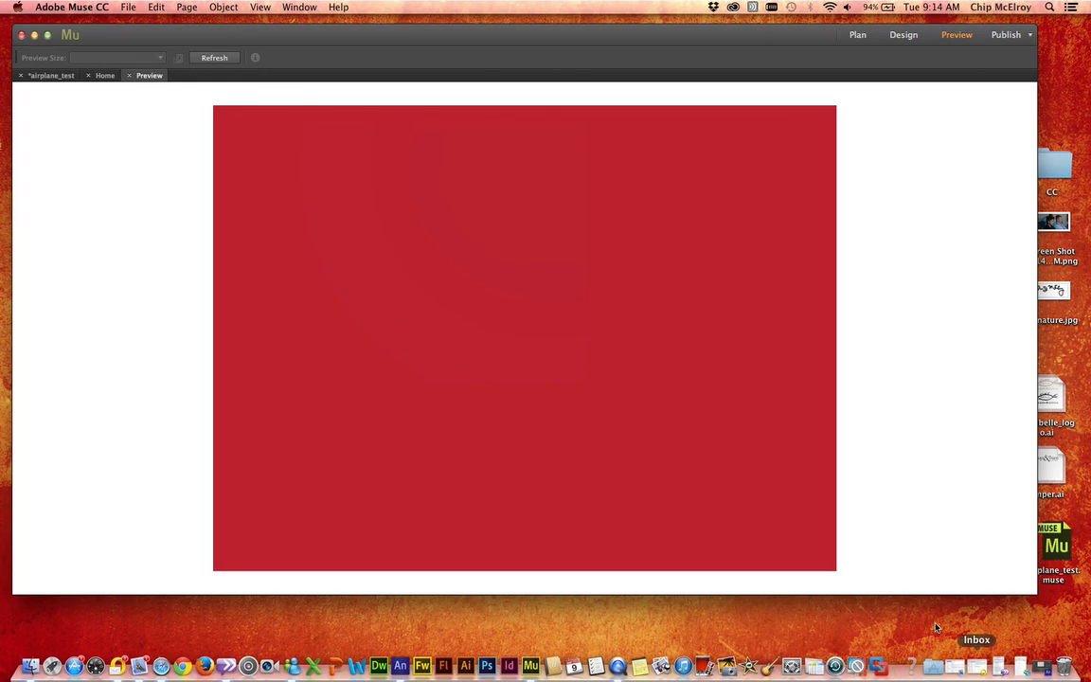